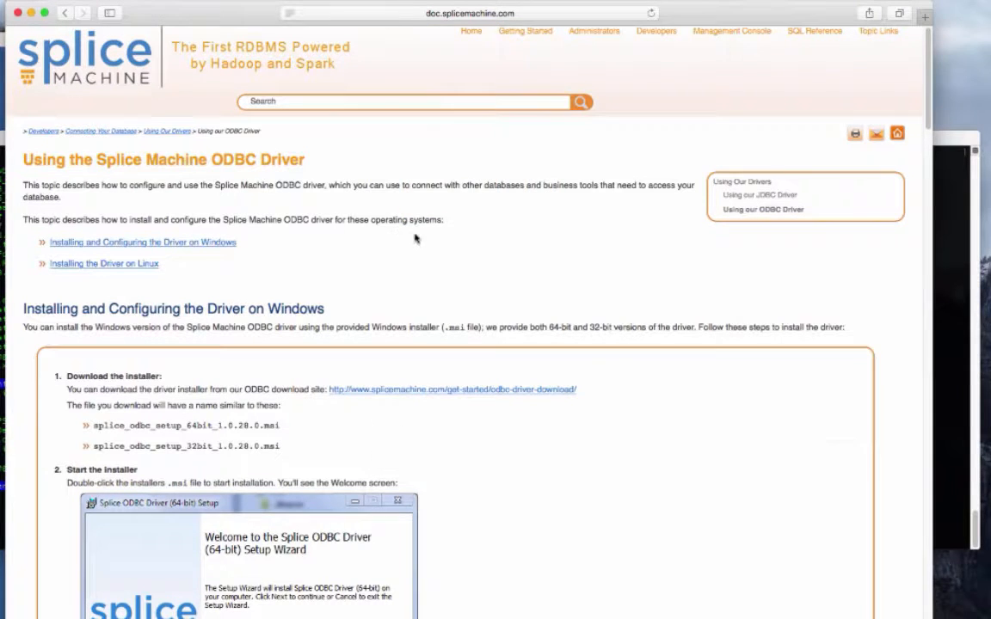
- Read through the Splice Machine ODBC driver documentation, from the Windows installation steps down to the Linux installation section
scroll(416, 238, down, 5)
scroll(416, 238, down, 12)
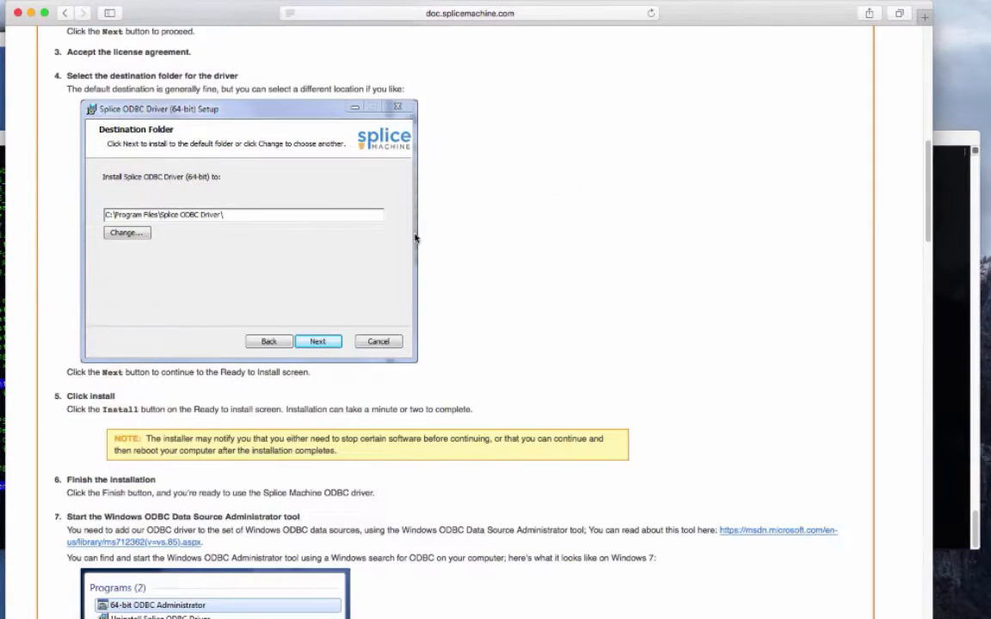
scroll(416, 239, down, 2)
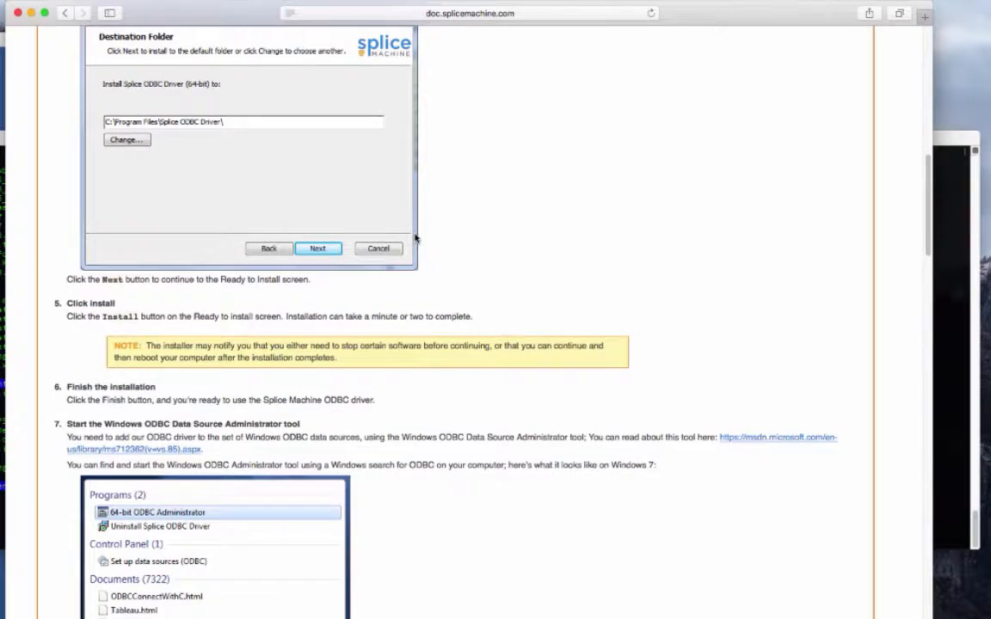
scroll(416, 238, down, 2)
scroll(414, 234, down, 8)
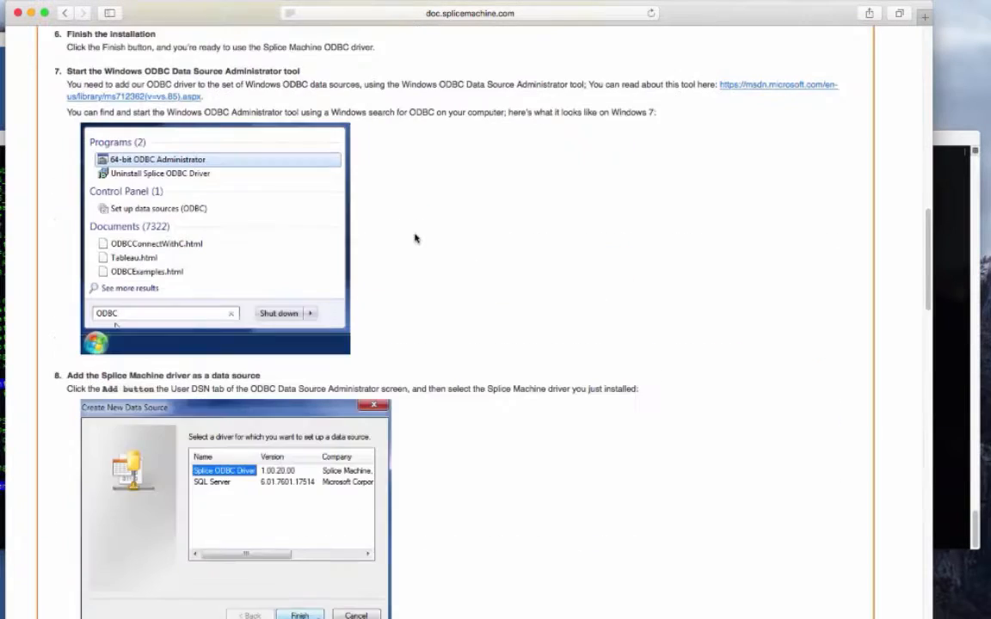
scroll(416, 238, up, 20)
scroll(416, 238, down, 20)
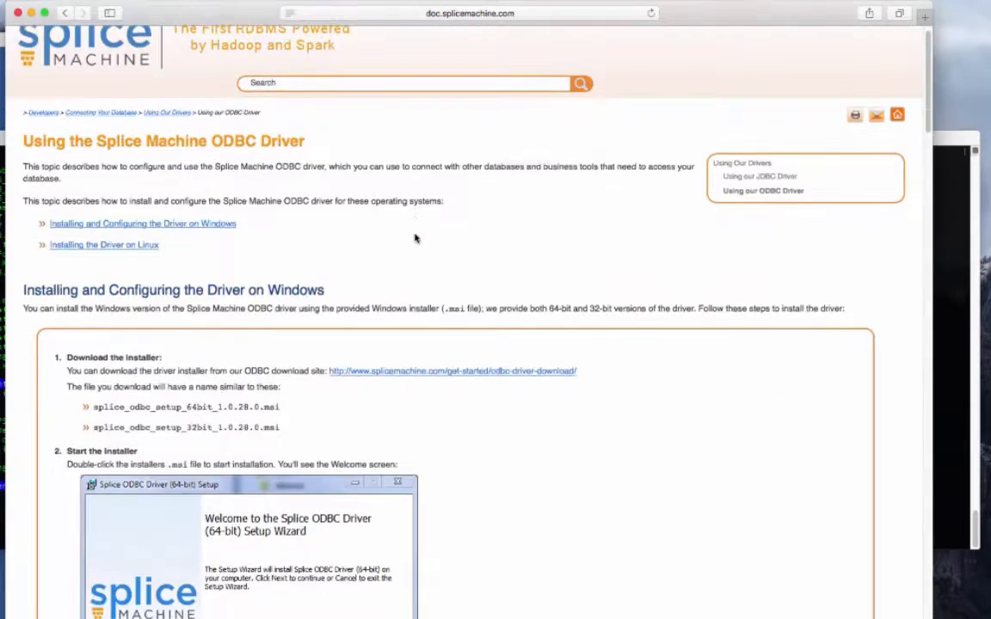
scroll(415, 238, down, 20)
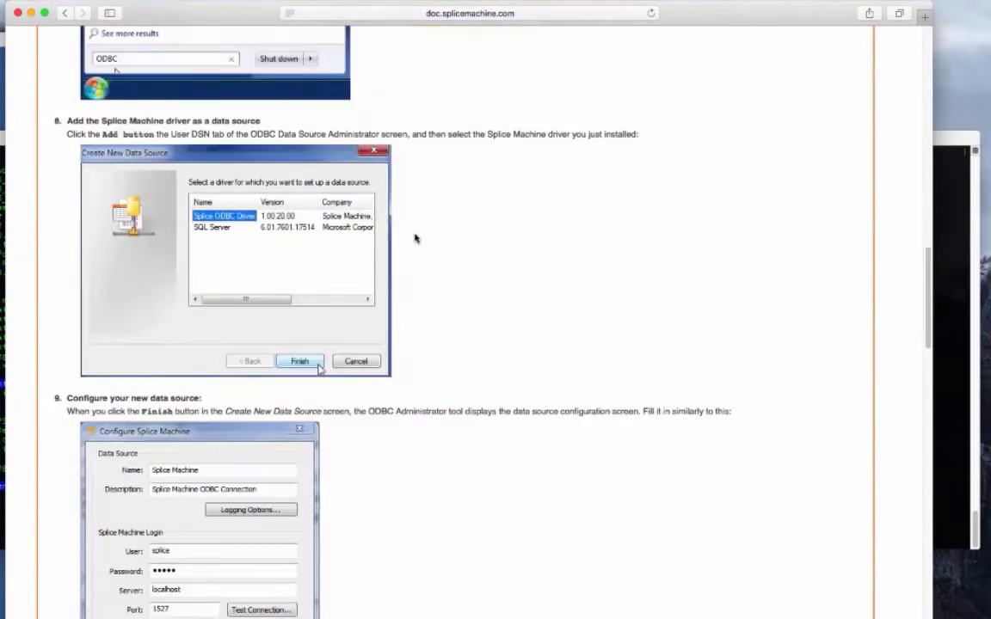
scroll(382, 236, down, 3)
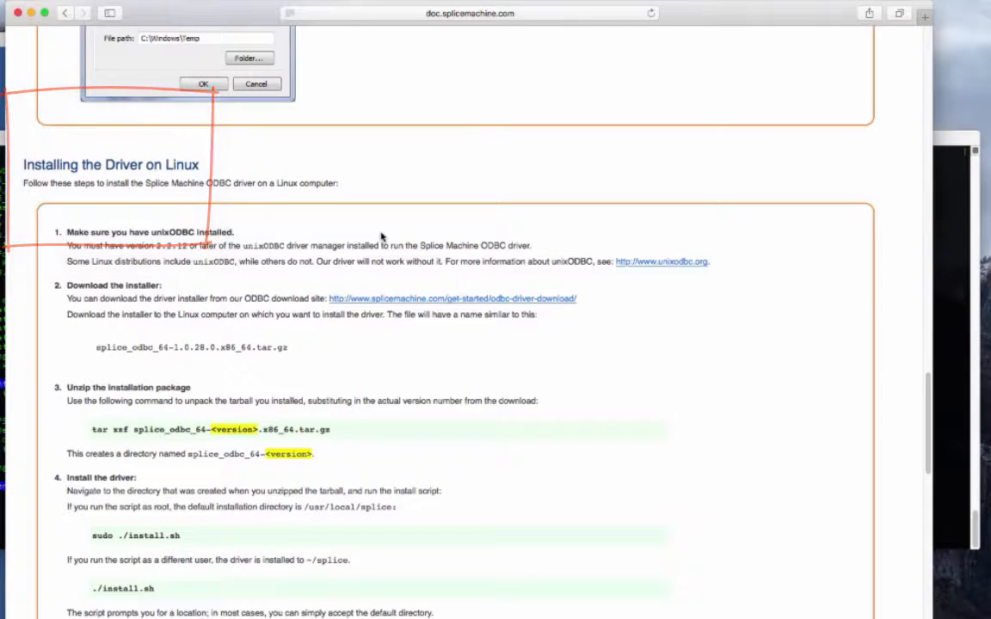
scroll(381, 237, down, 1)
scroll(382, 237, down, 5)
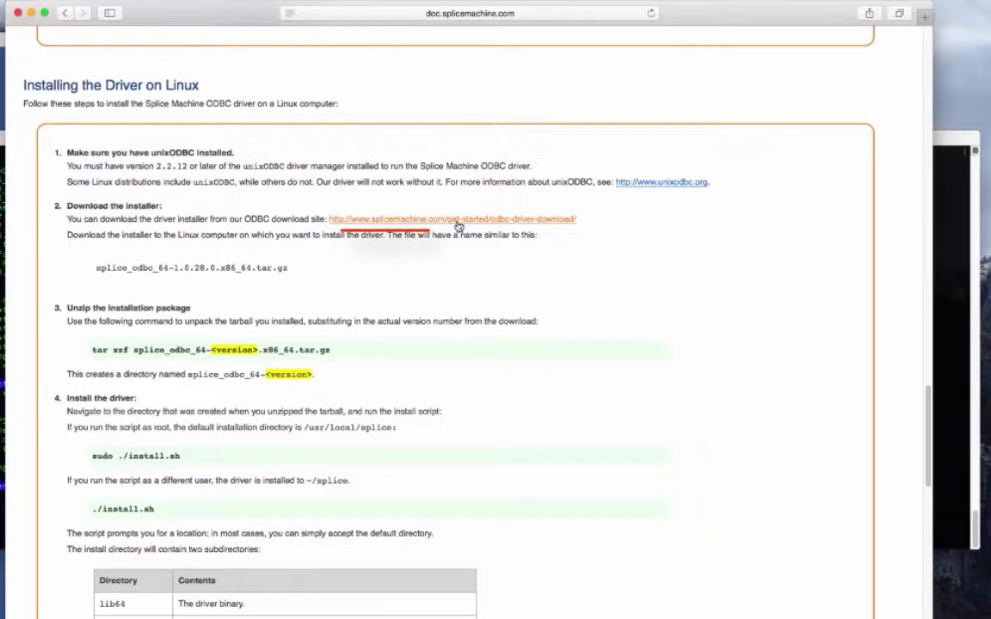
- Highlight the Linux installer file name and read the unzip, install and driver configuration steps
drag(293, 270, 87, 271)
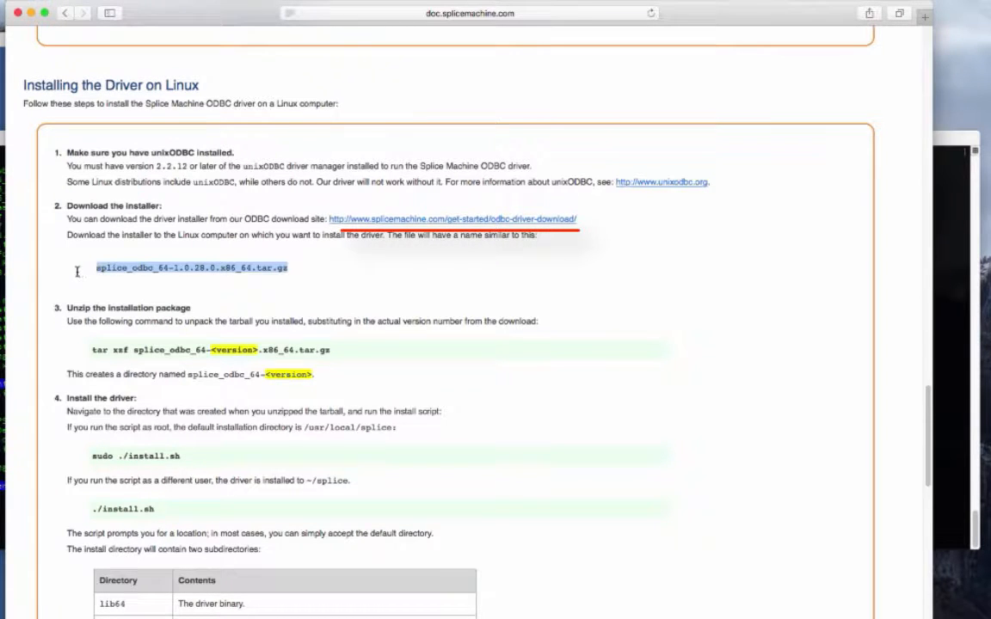
scroll(223, 288, down, 5)
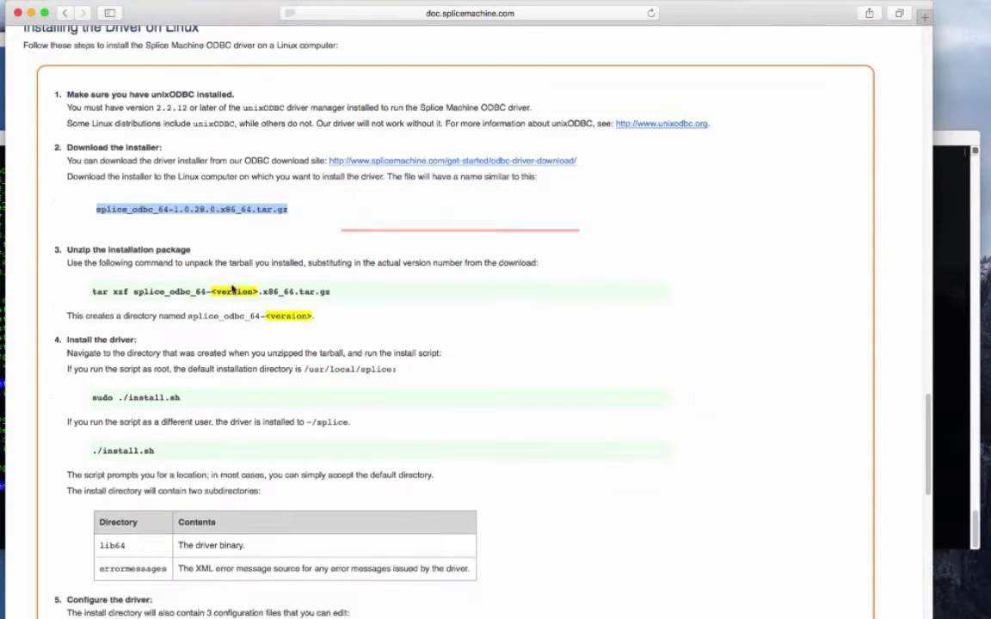
scroll(232, 290, down, 10)
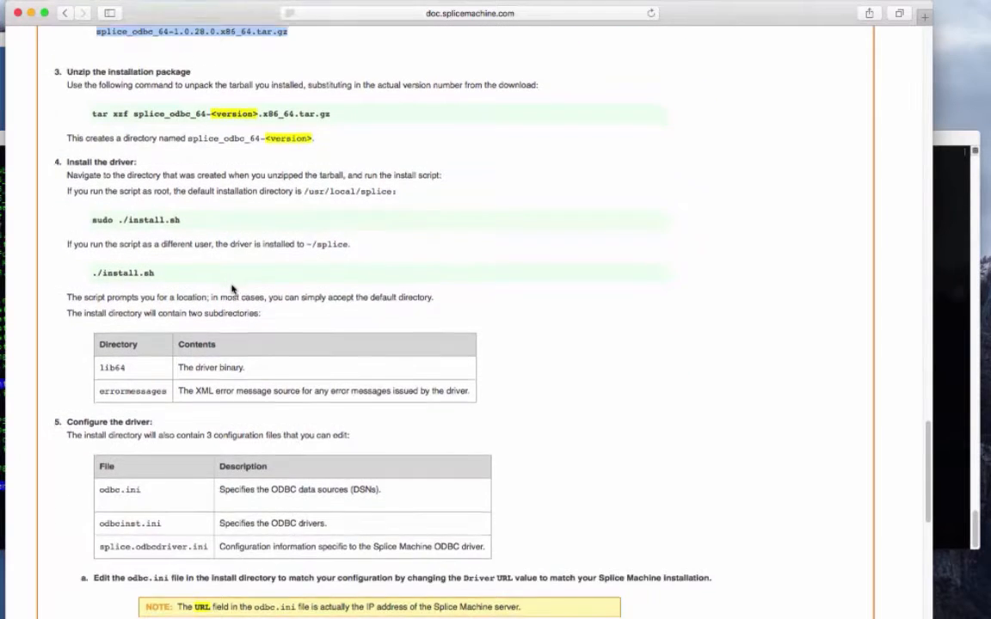
scroll(315, 419, down, 5)
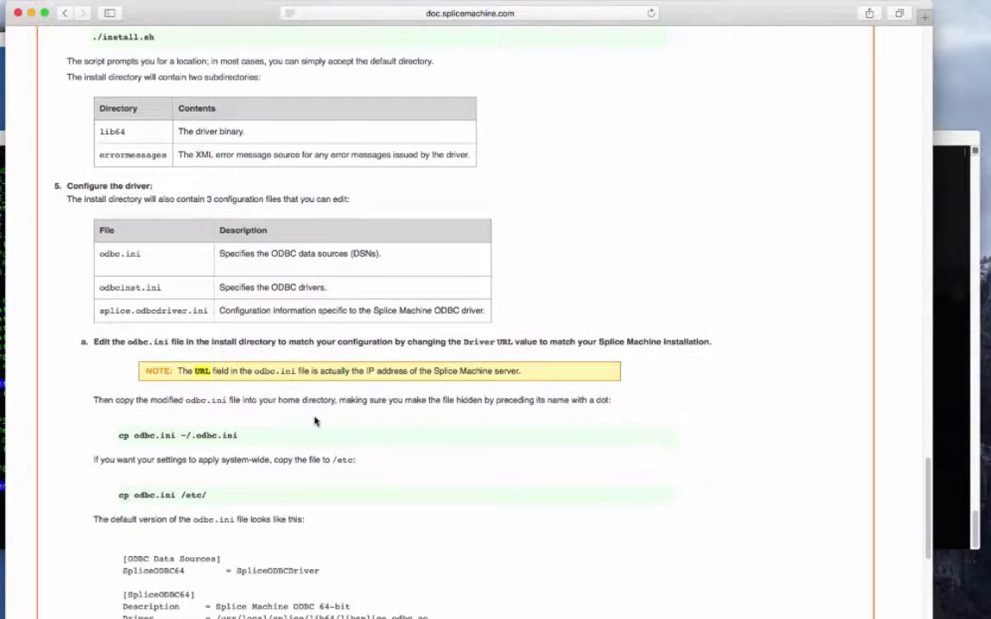
scroll(315, 420, down, 2)
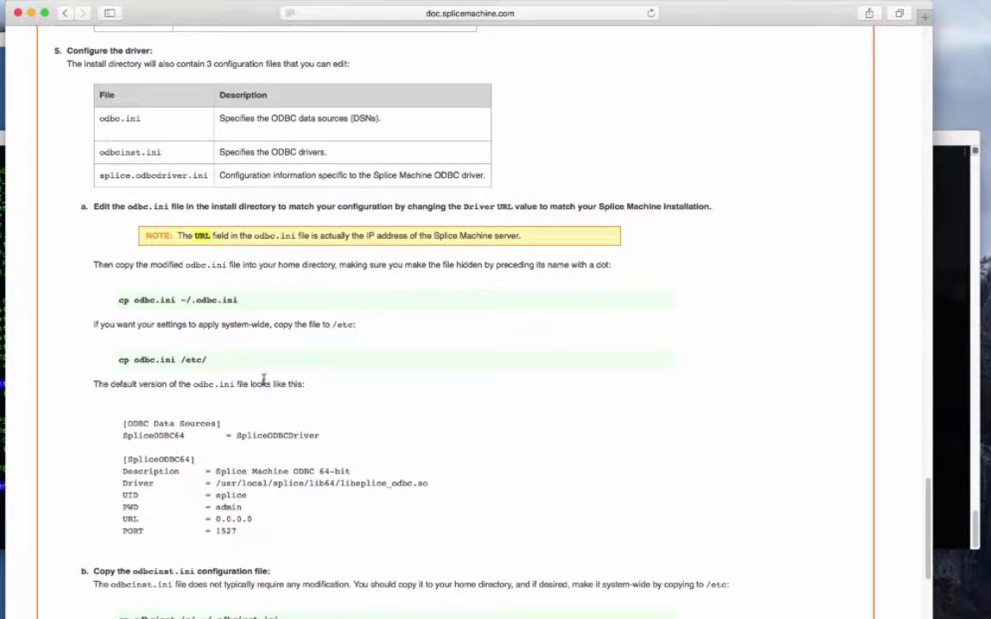
scroll(264, 381, down, 3)
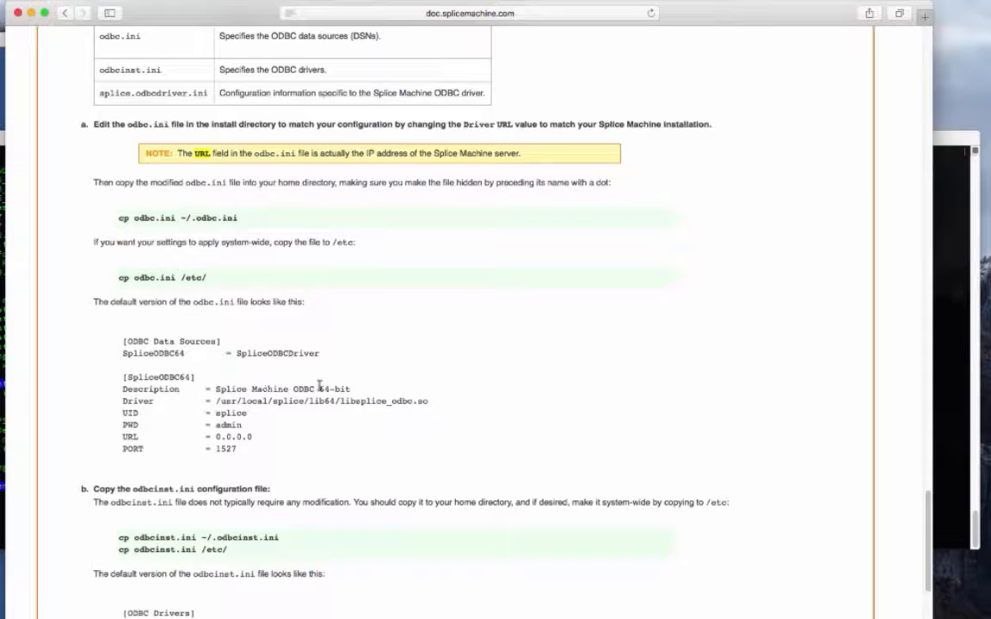
- Highlight the driver library name in the default odbc.ini and read the odbcinst.ini and splice.odbcdriver.ini examples
drag(428, 401, 340, 400)
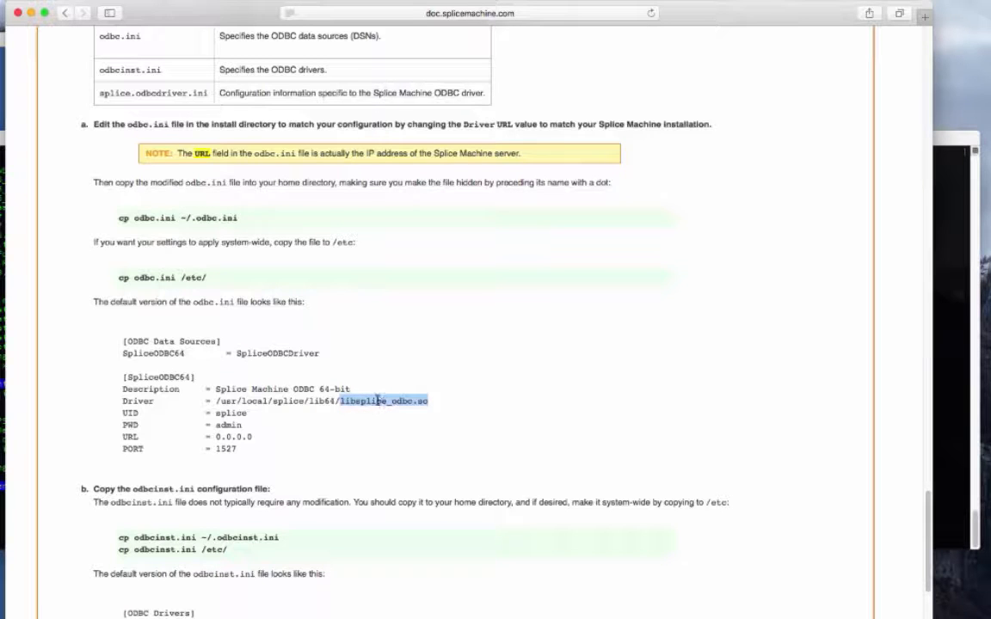
scroll(384, 401, down, 4)
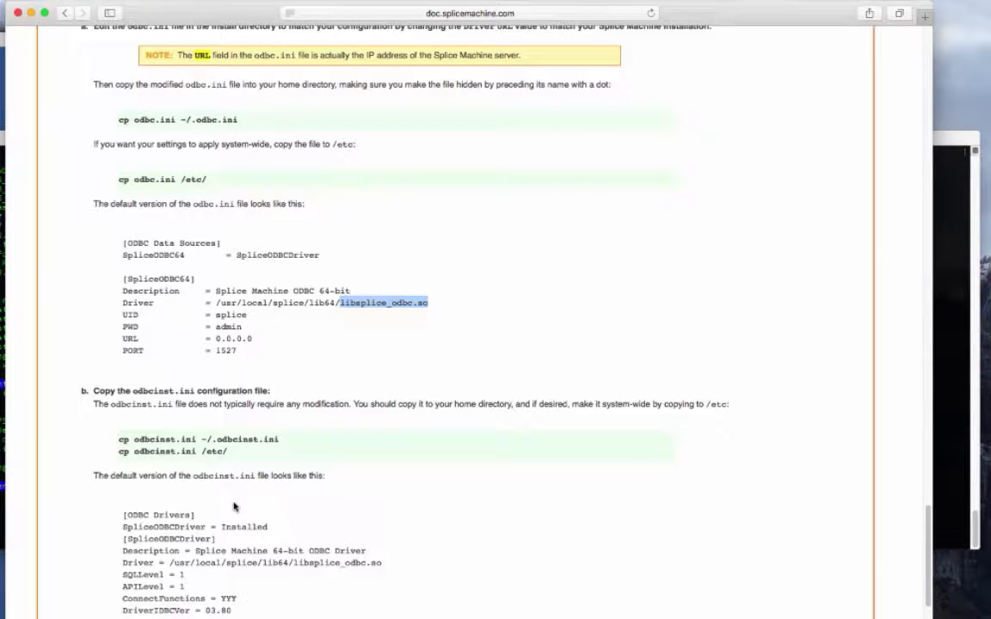
scroll(313, 506, down, 5)
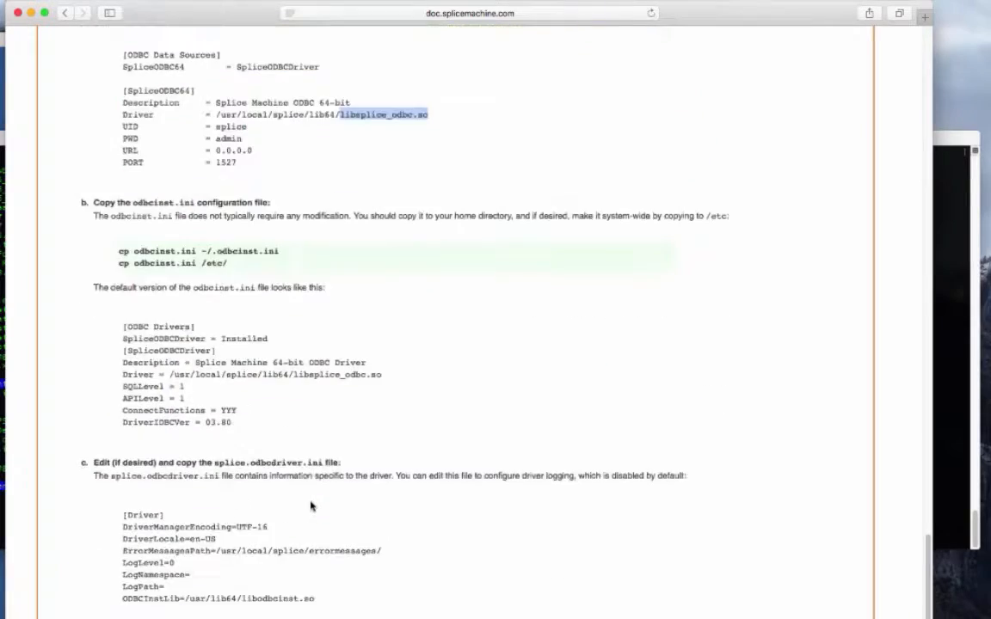
scroll(311, 506, down, 10)
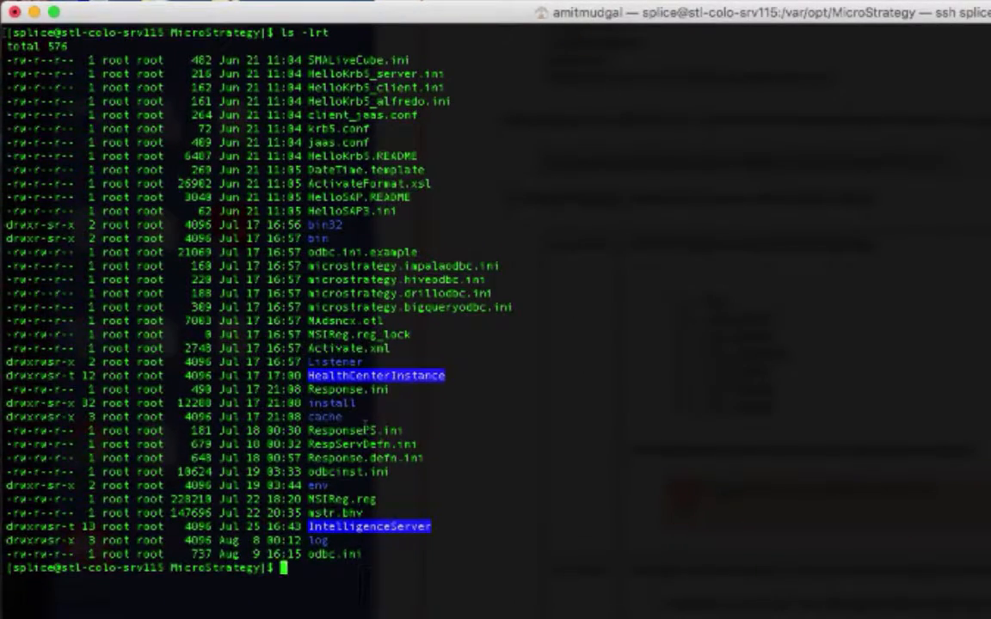
- Open odbc.ini in vi on the Linux server, inspect the SpliceODBC64 driver entry, and quit vi
text(vi odbc.i)
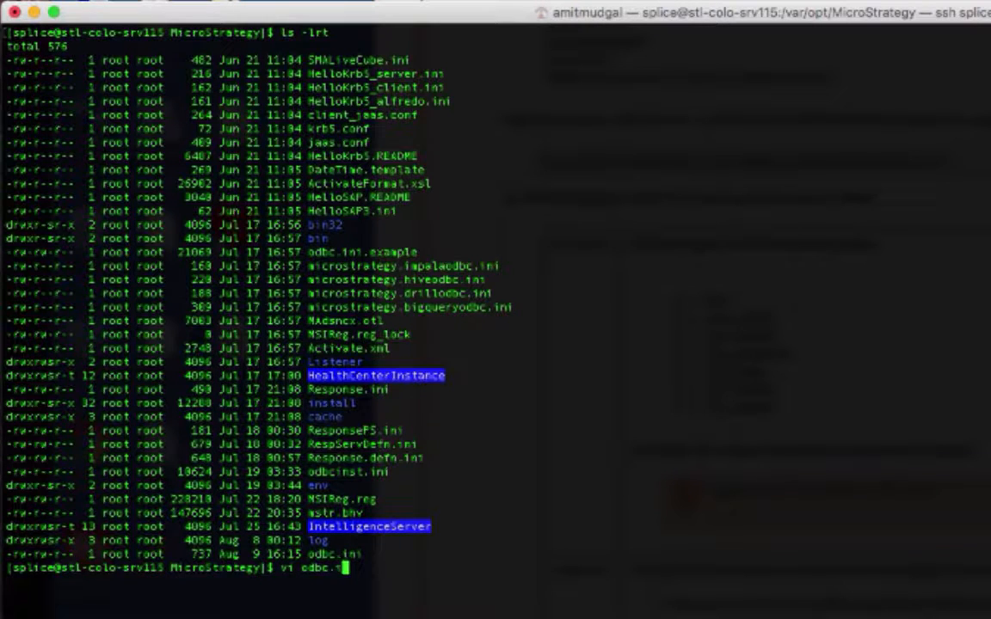
text(ni)
key(Return)
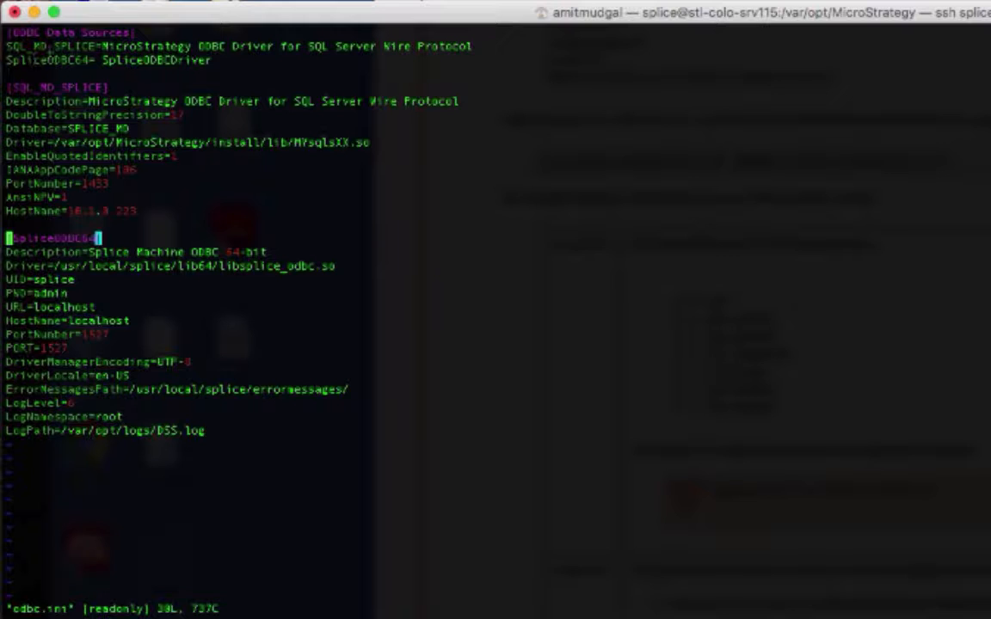
drag(38, 252, 223, 268)
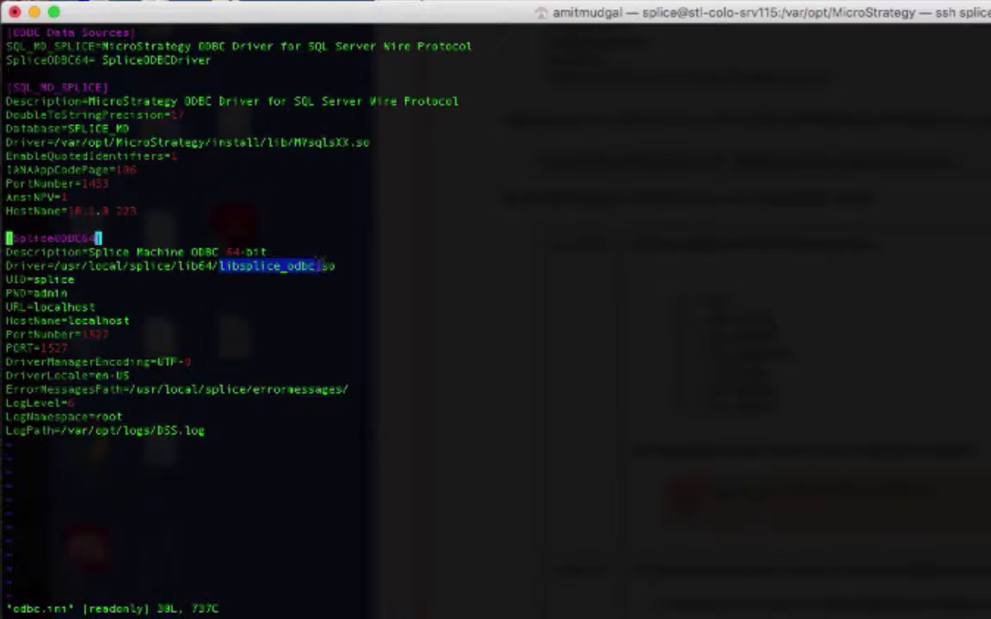
click(284, 278)
text(:q!)
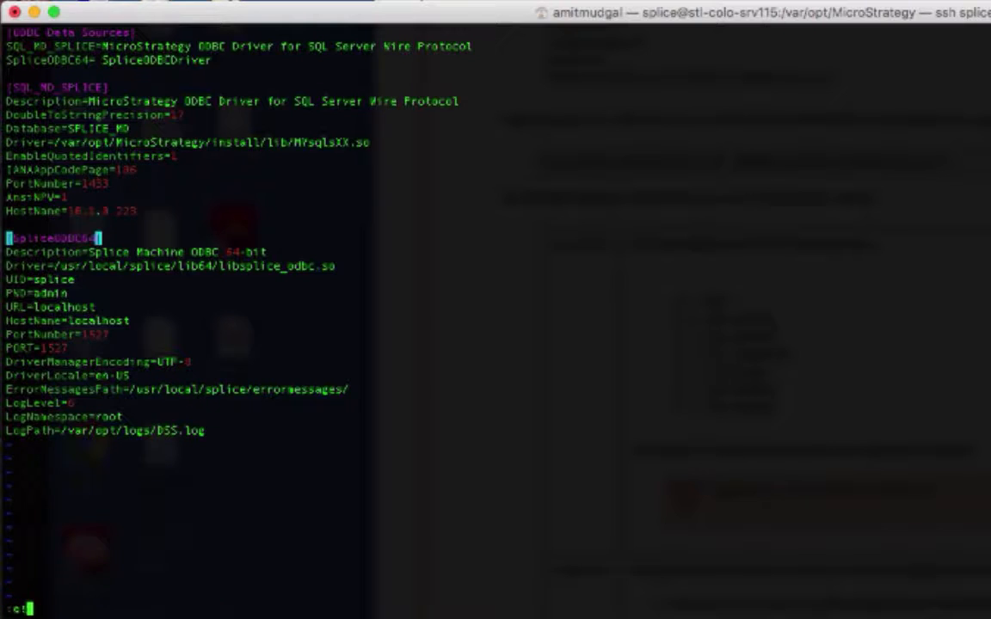
key(Return)
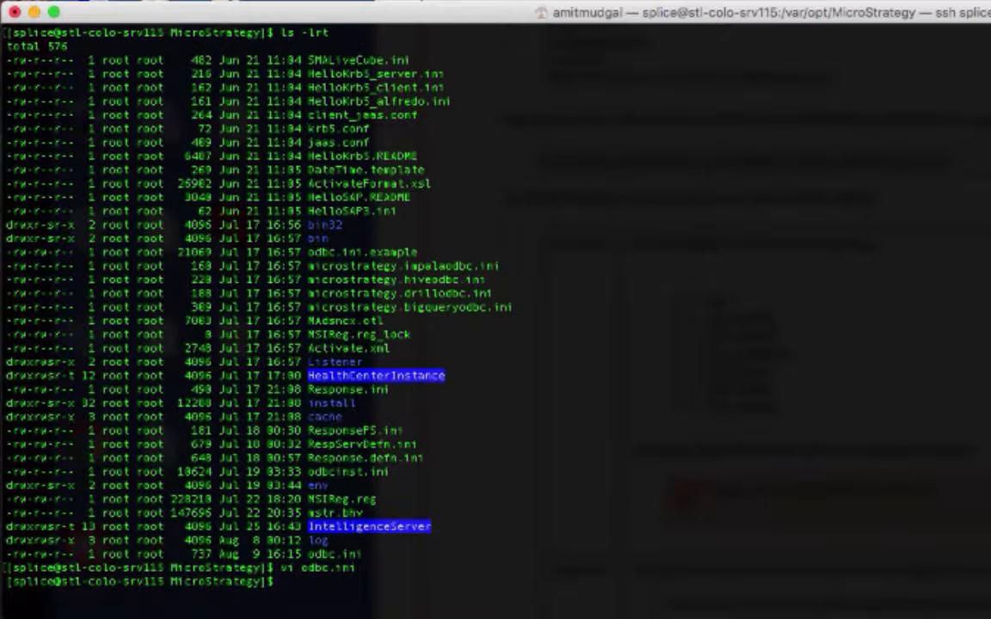
- Switch to the Windows server and open Data Sources (ODBC) from the Start menu
key(super+Tab)
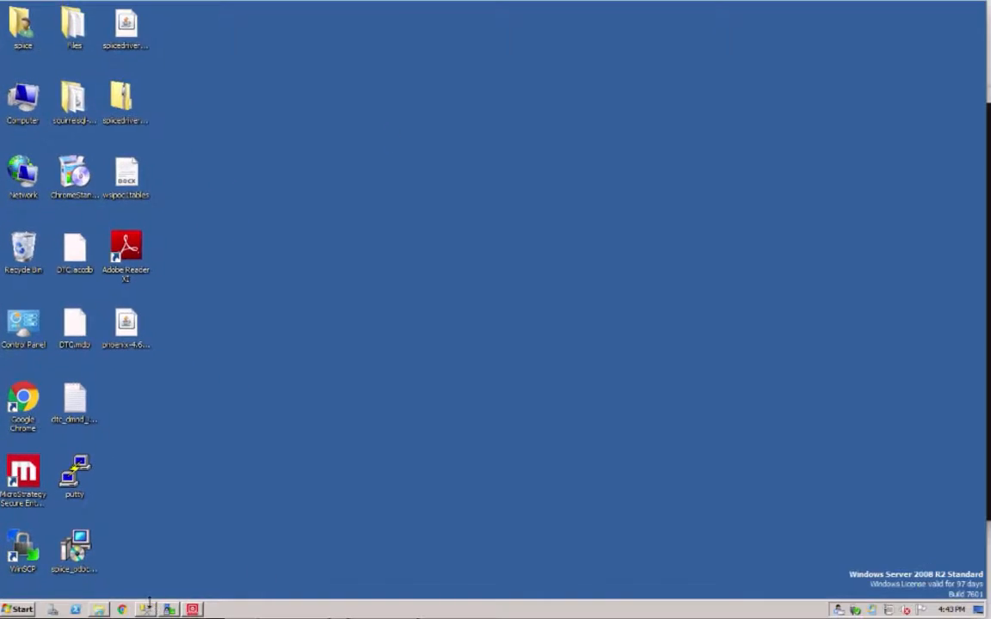
click(19, 609)
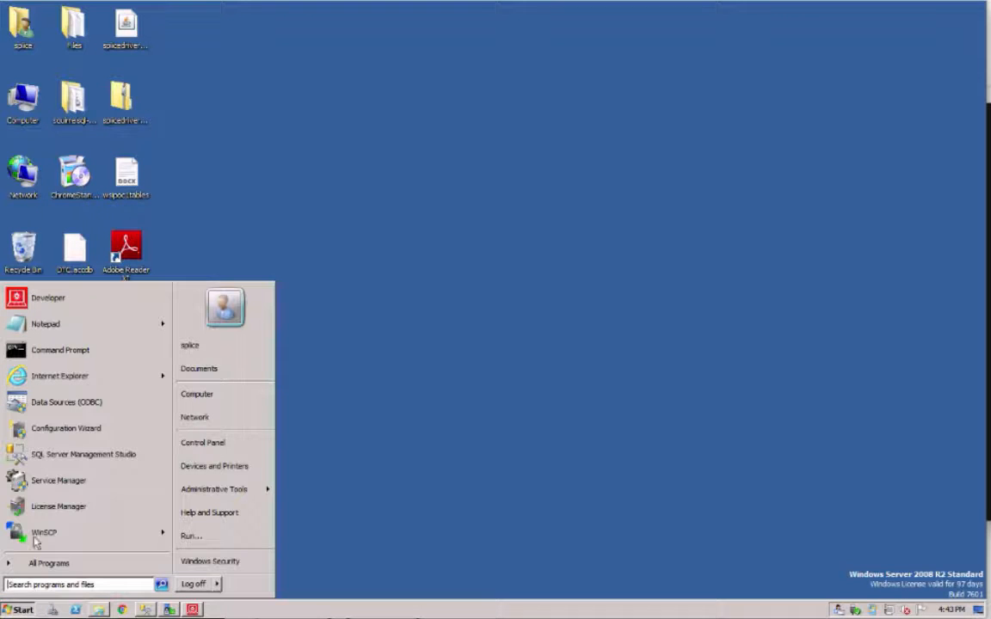
click(51, 402)
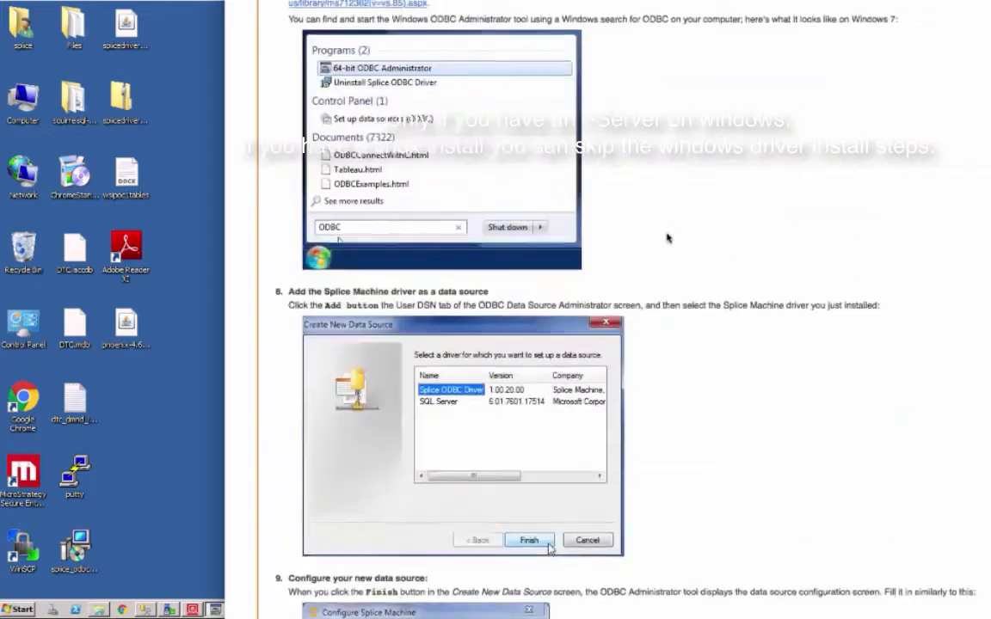
- Review the Windows ODBC driver installation and data source configuration steps in the documentation
scroll(669, 238, up, 15)
scroll(668, 238, down, 3)
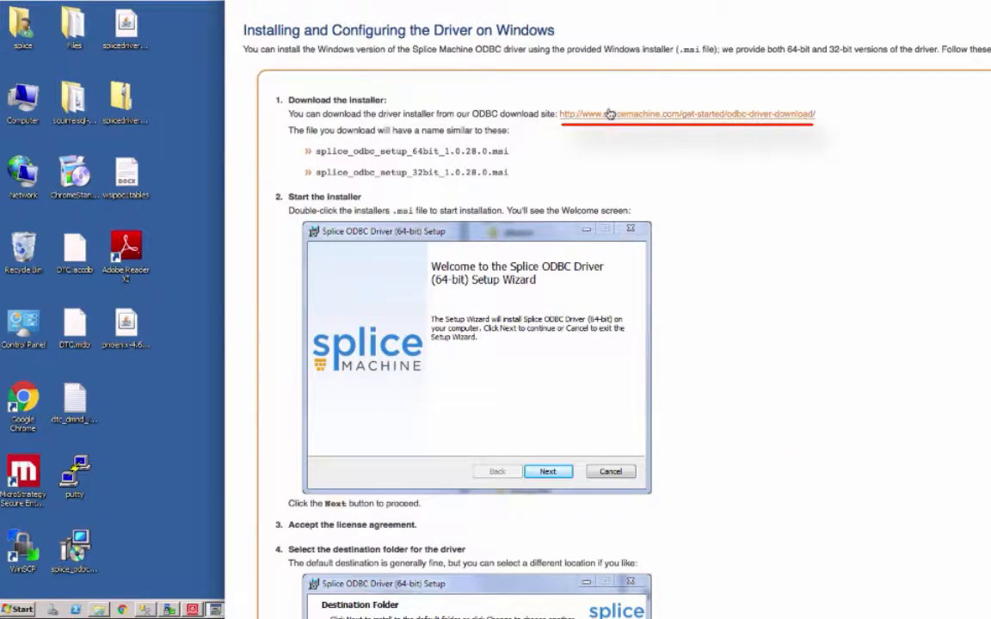
scroll(525, 351, down, 4)
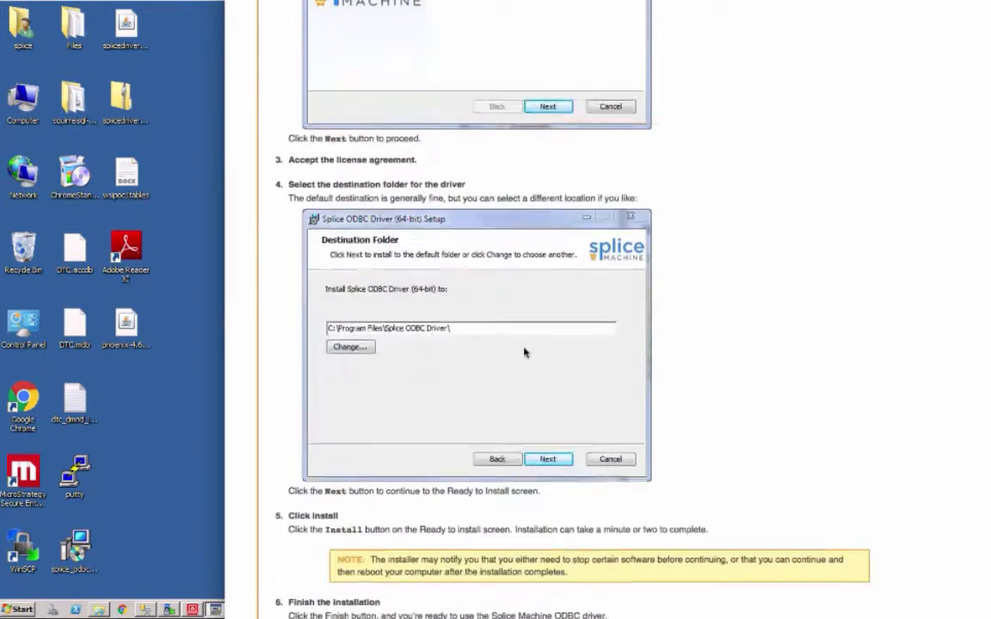
scroll(526, 351, down, 6)
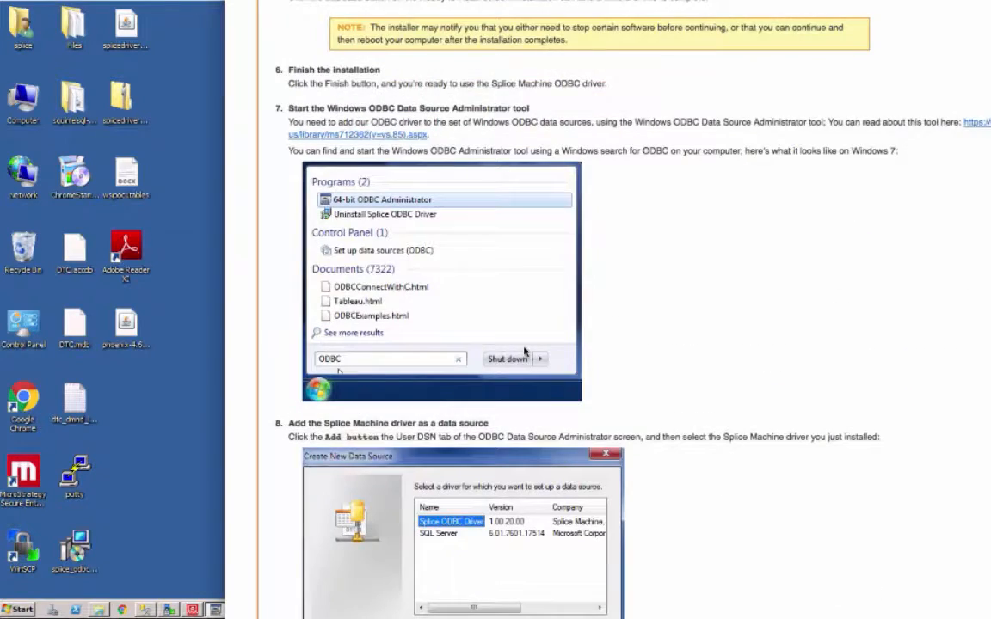
scroll(525, 351, down, 3)
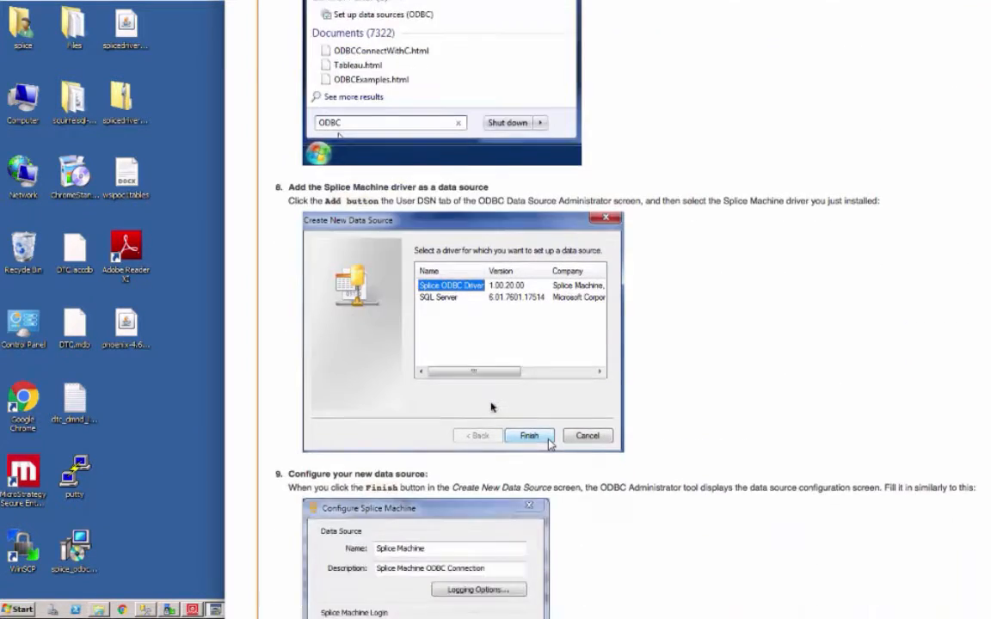
scroll(492, 407, down, 3)
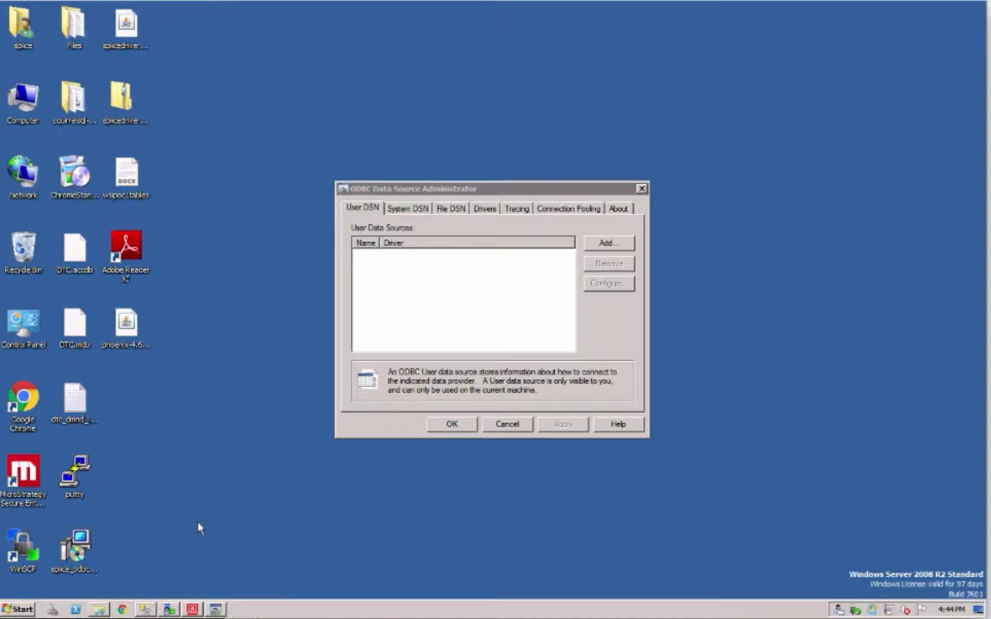
- Open the Splice DSN 64 system data source, test its connection, and close the ODBC administrator
click(407, 203)
double_click(260, 347)
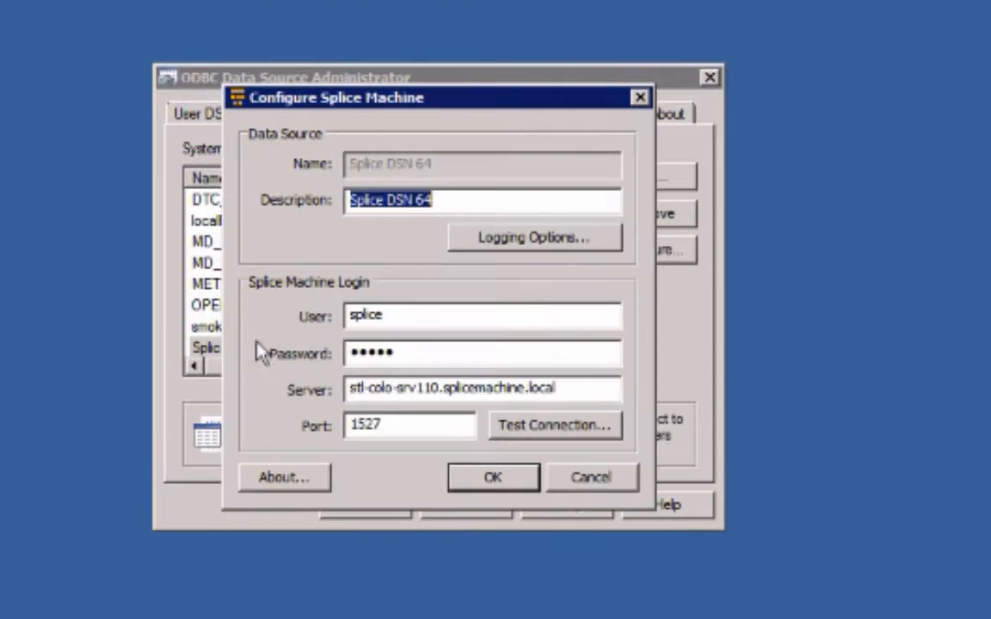
click(545, 422)
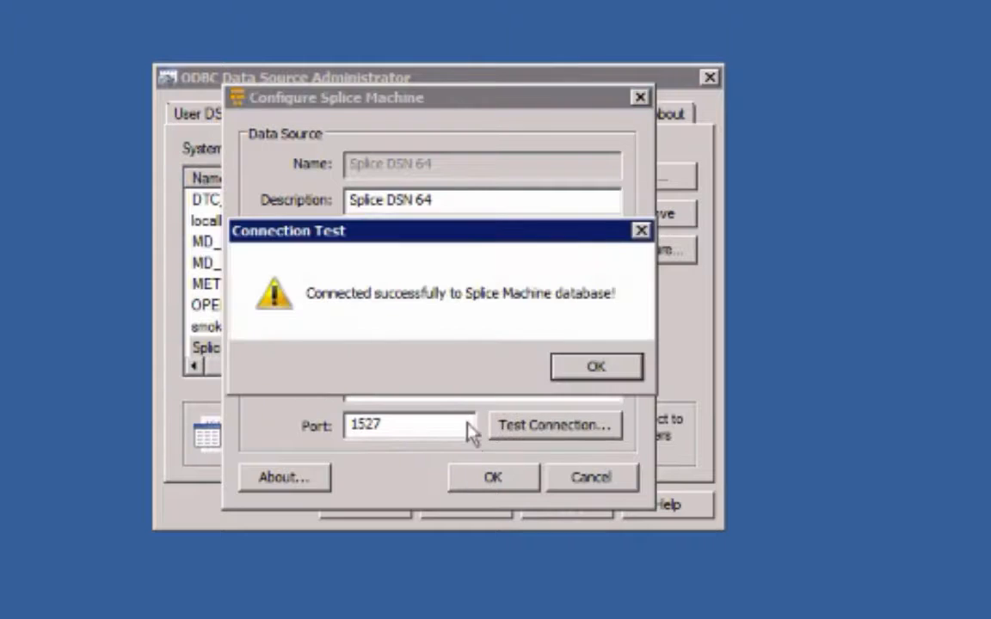
click(596, 368)
click(571, 477)
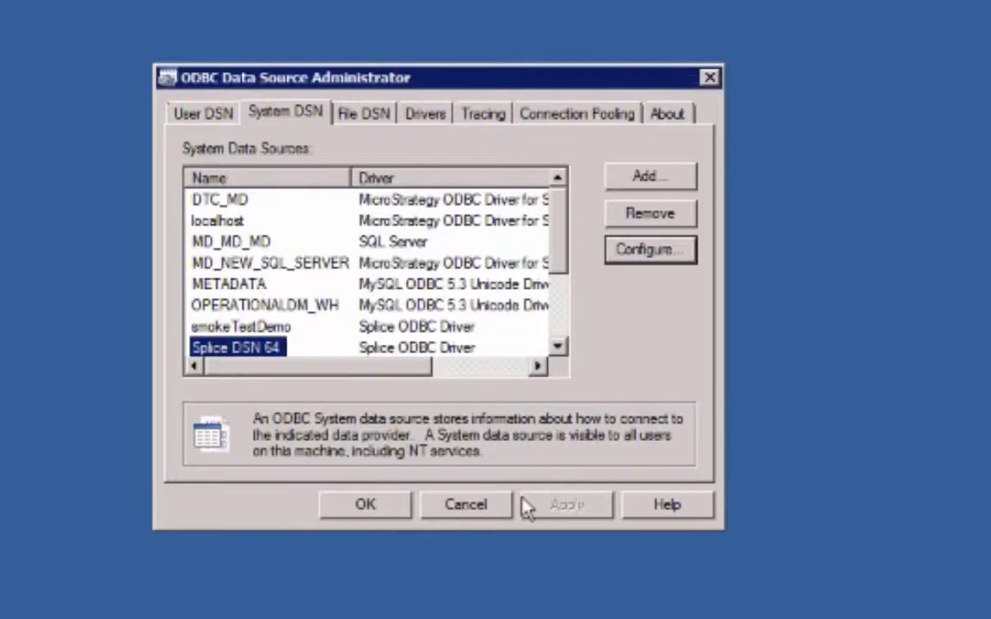
click(400, 513)
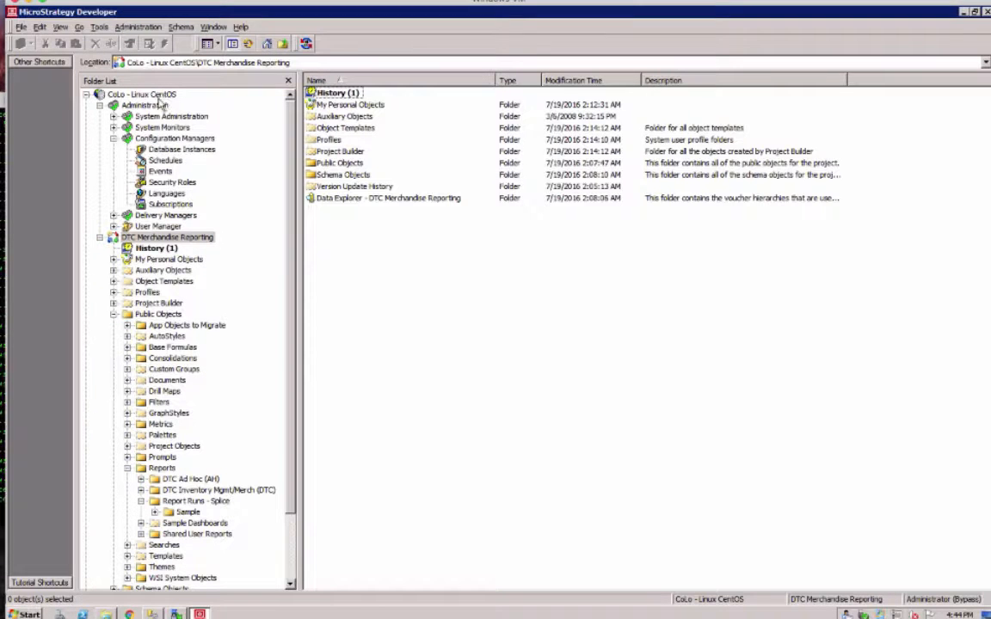
- Open the CoLo - Linux CentOS project source settings to review its Intelligence Server connection, then cancel
right_click(154, 96)
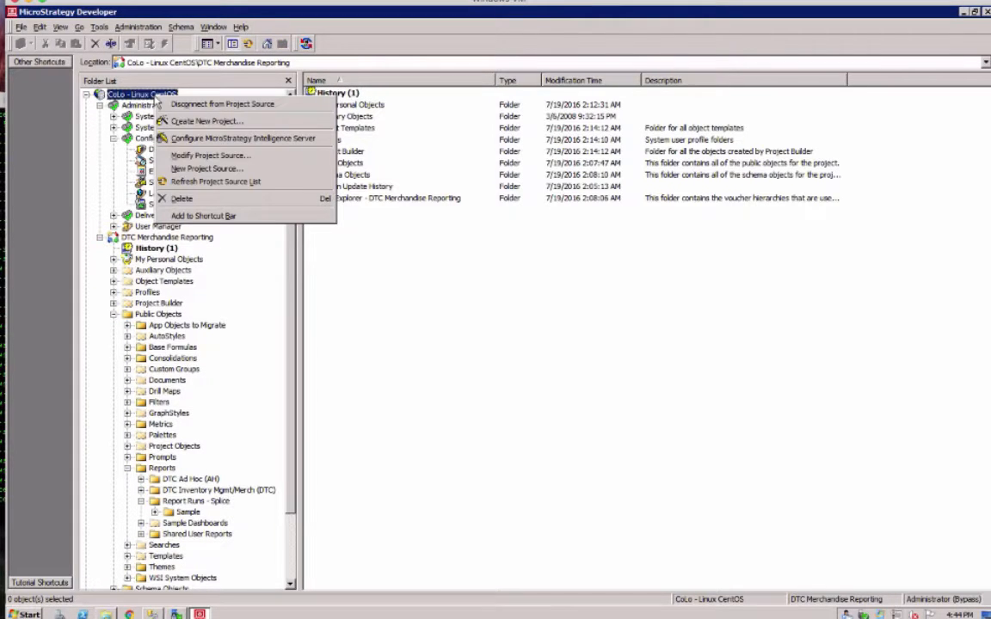
click(191, 157)
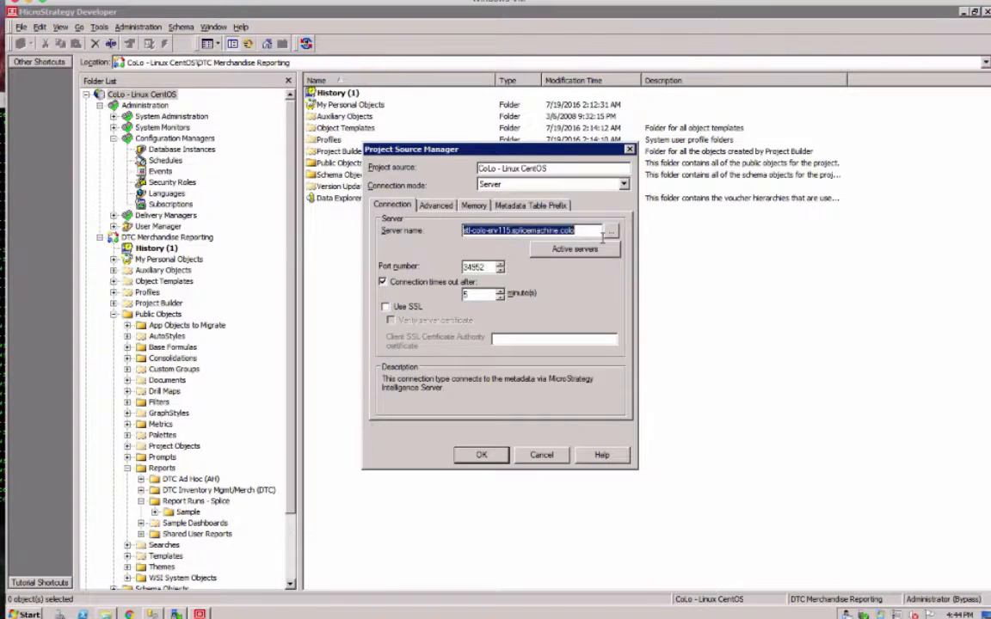
click(542, 455)
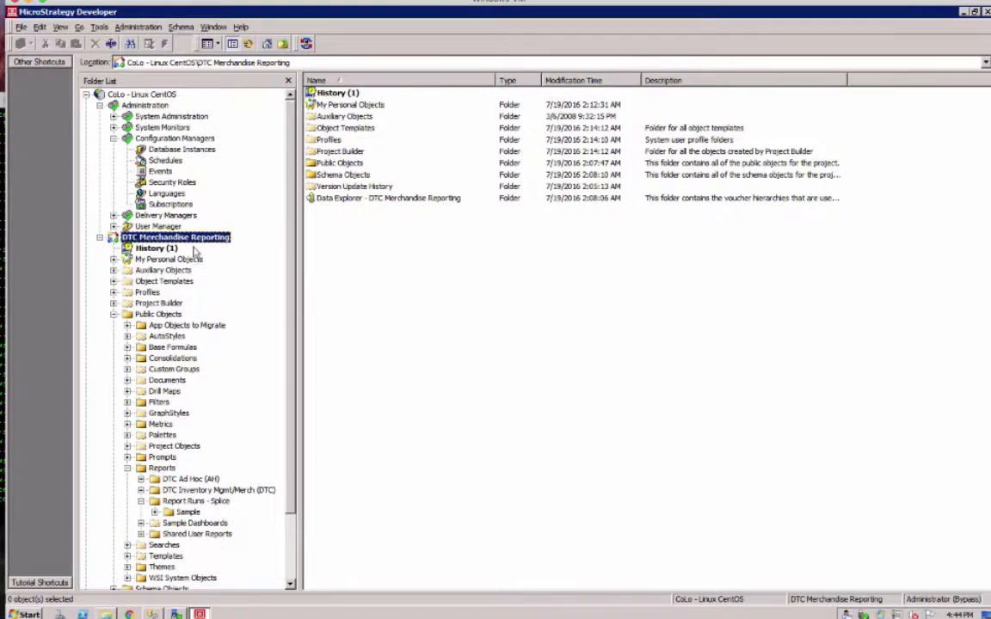
- Open the SpliceMachine database instance and its SpliceODBC64 database connection
click(113, 116)
click(176, 183)
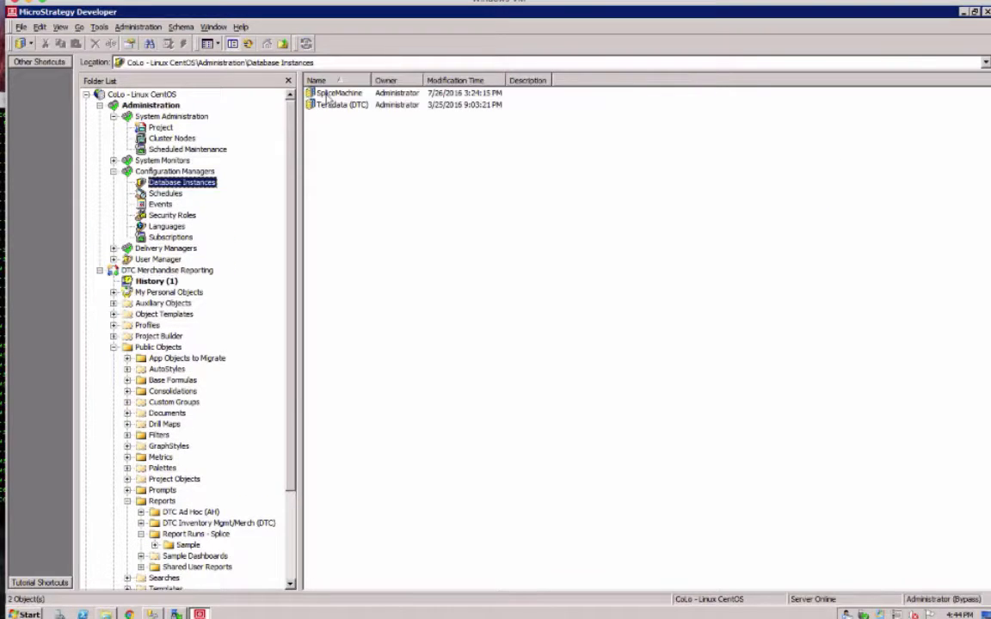
click(326, 93)
double_click(360, 24)
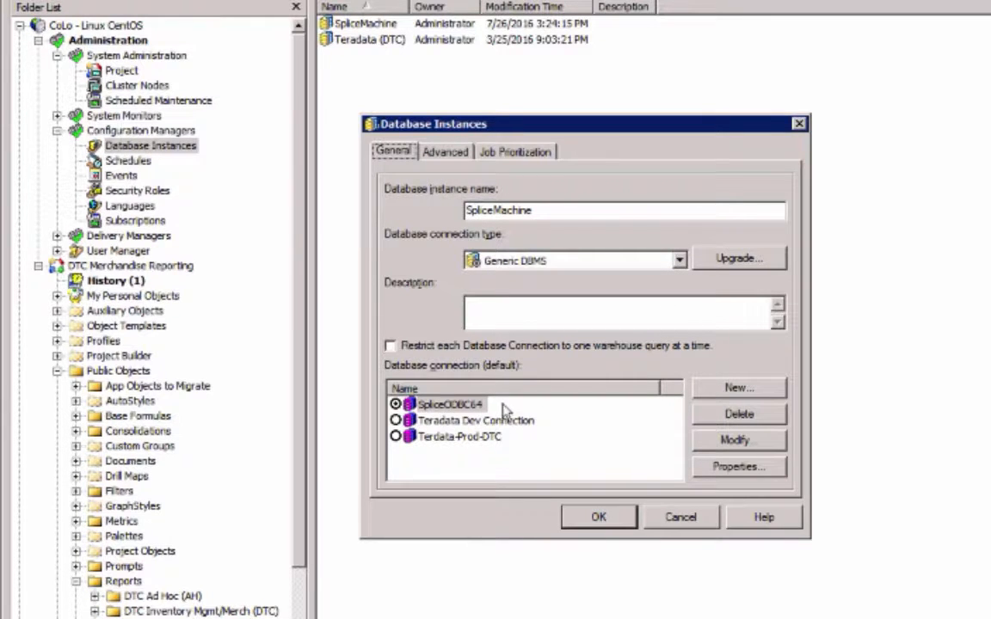
double_click(650, 404)
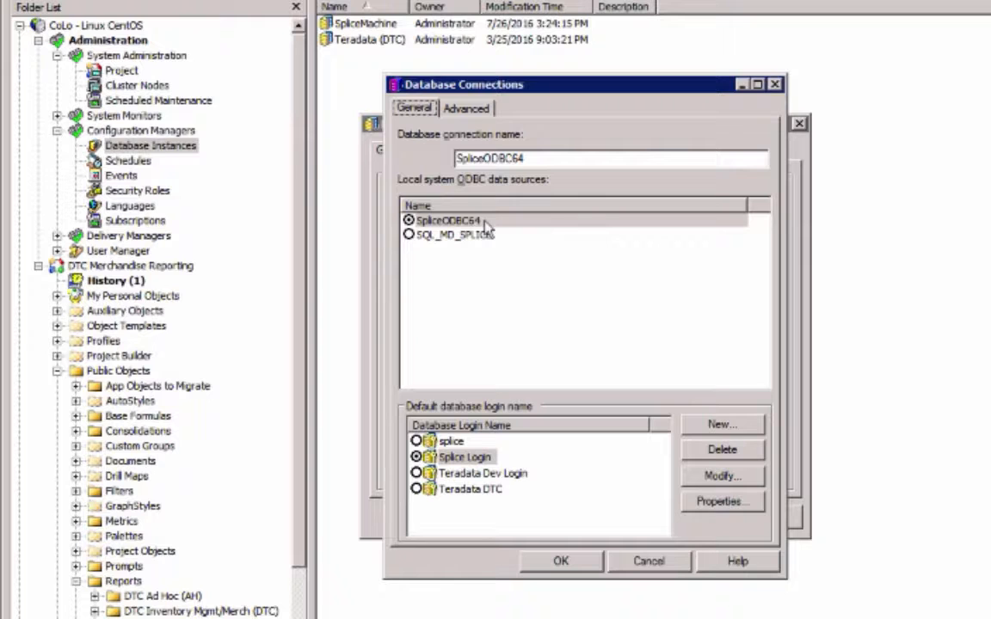
- Inspect the Splice Login database login, then close the login, connection and instance dialogs
click(732, 487)
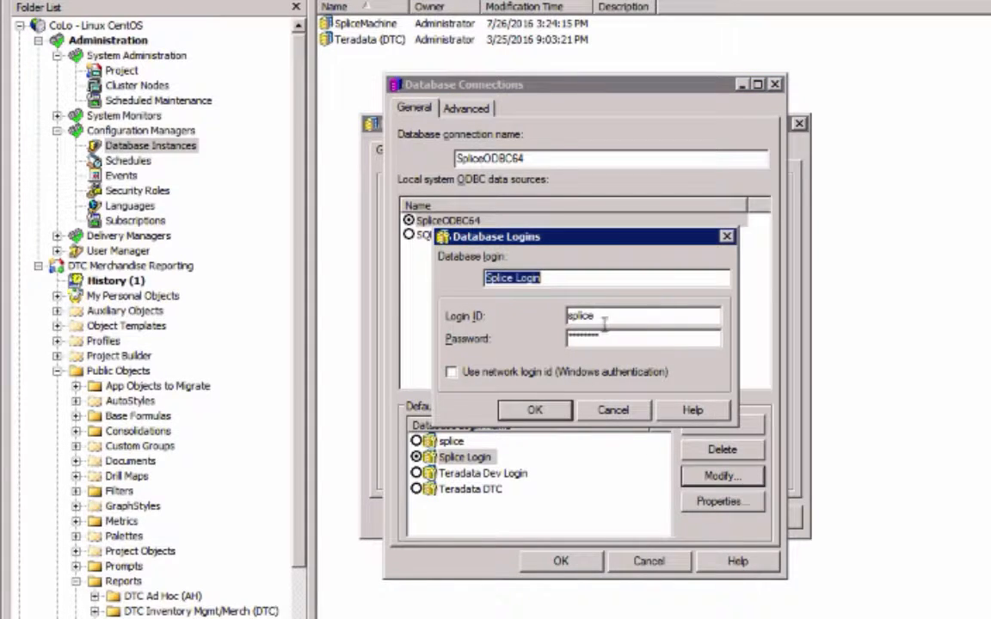
click(534, 410)
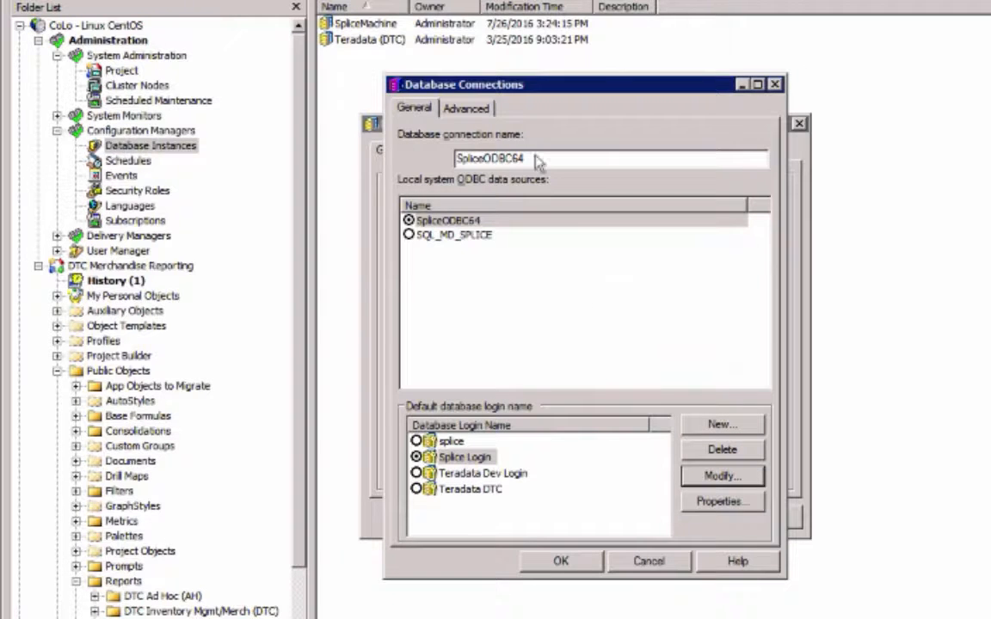
click(775, 85)
click(800, 125)
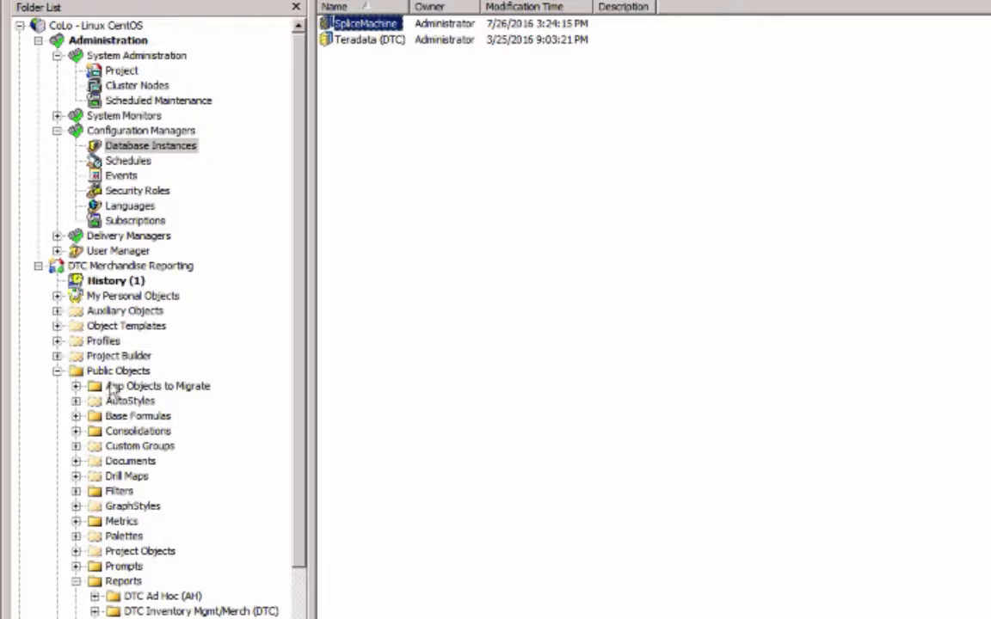
- Open the DTC Merchandise Reporting project configuration for SQL data warehouses and its VLDB properties
right_click(102, 267)
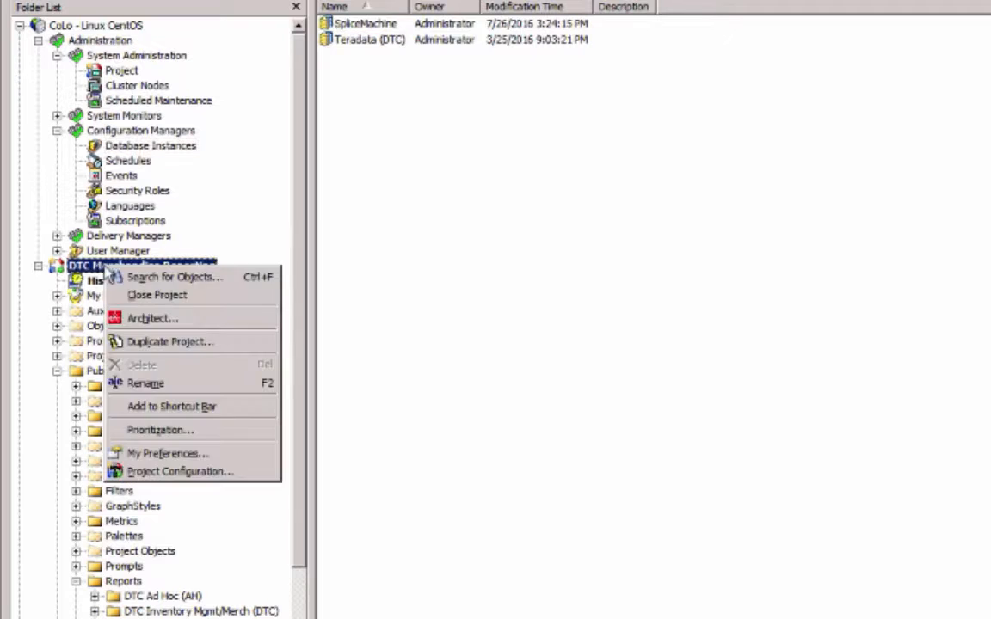
click(146, 472)
click(318, 353)
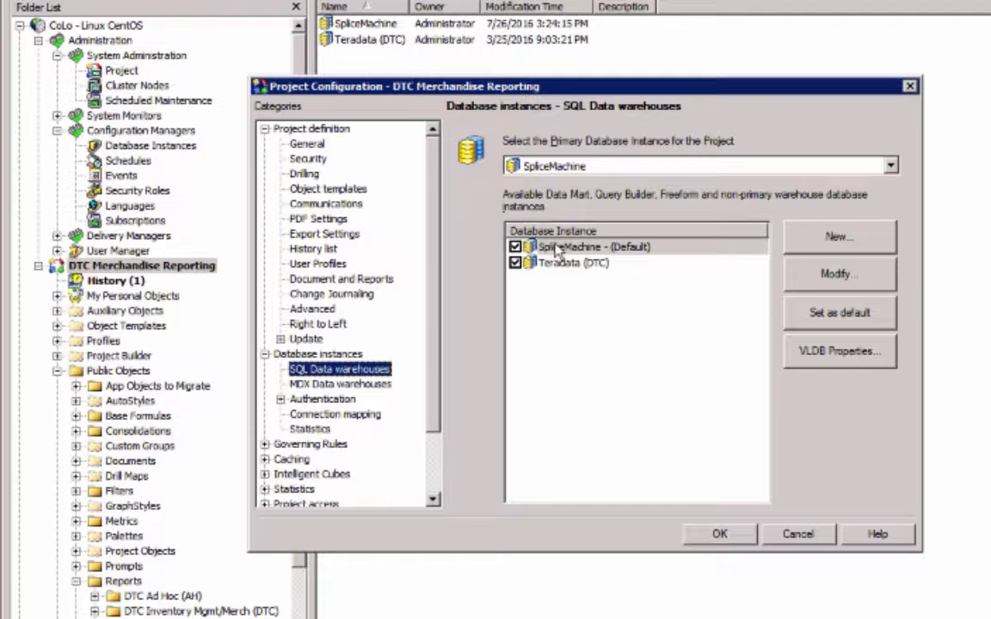
click(831, 351)
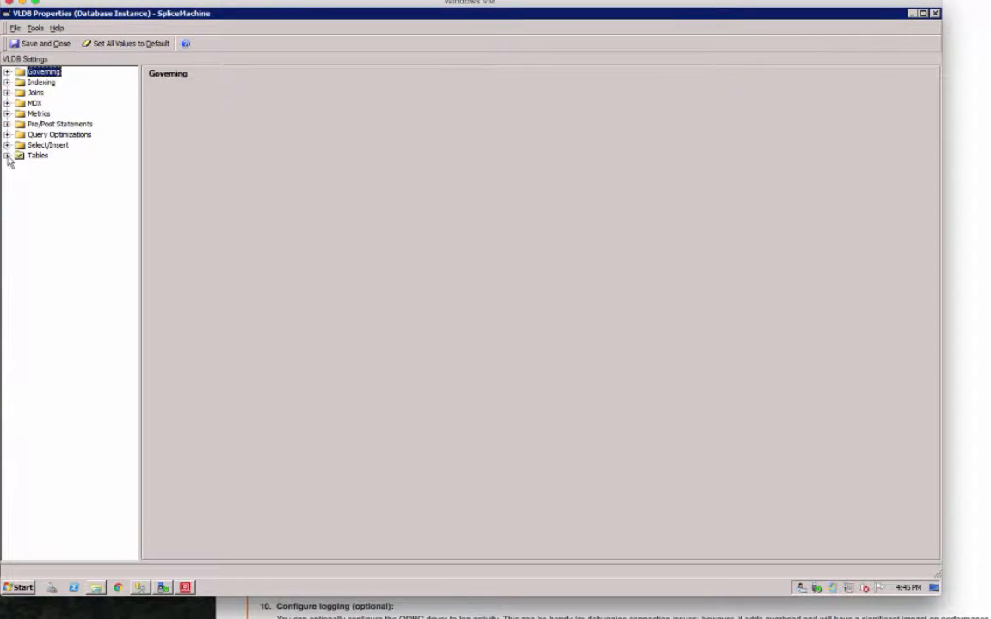
- Review the Table Qualifier VLDB setting under Tables, then close VLDB properties and cancel project configuration
click(7, 156)
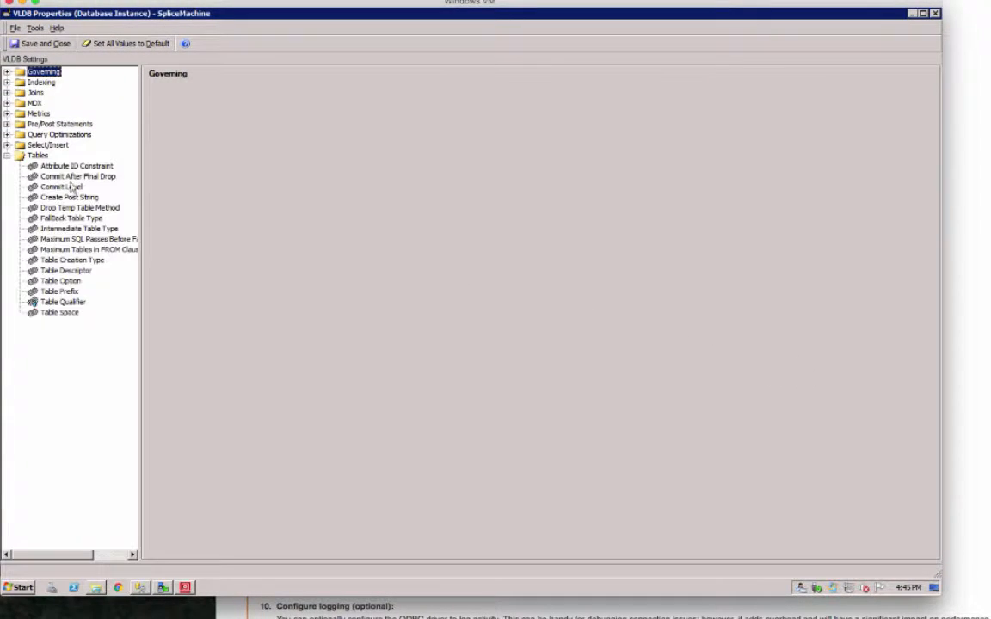
click(60, 302)
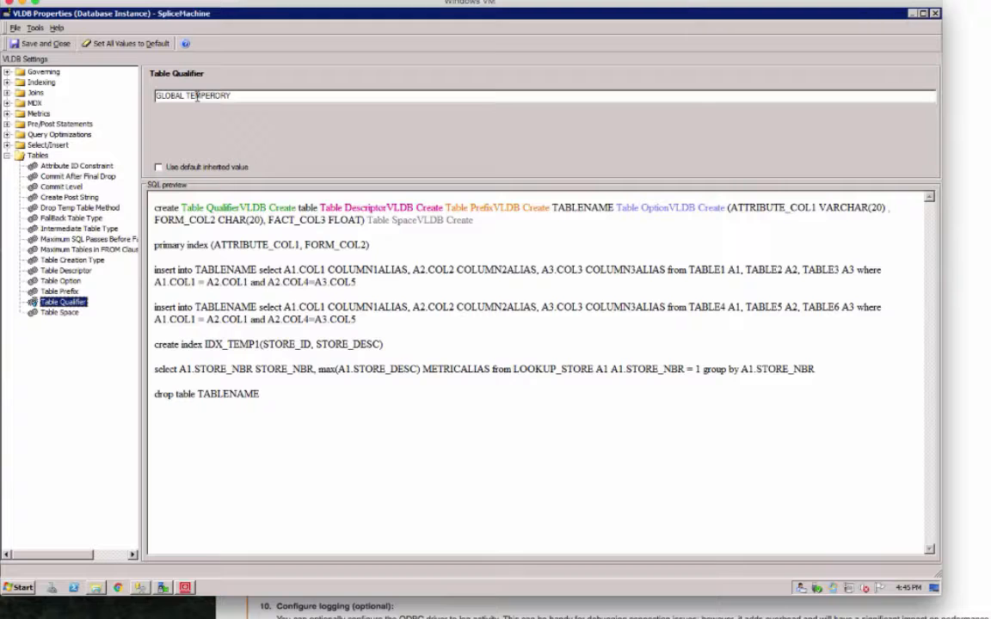
click(936, 13)
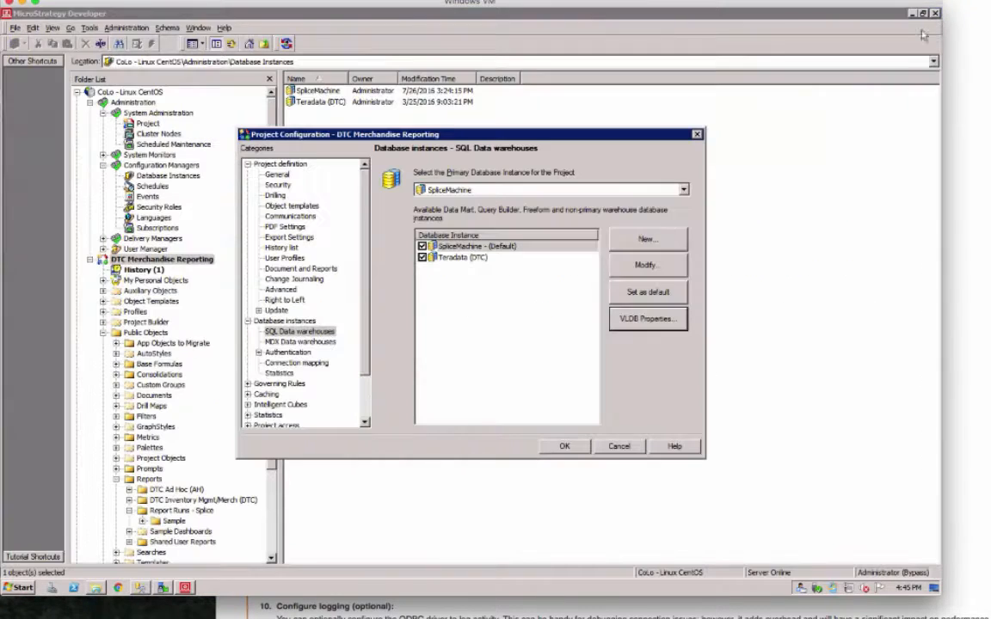
click(618, 446)
- Open the Warehouse Catalog options and the SQL settings for reading the catalog
click(166, 28)
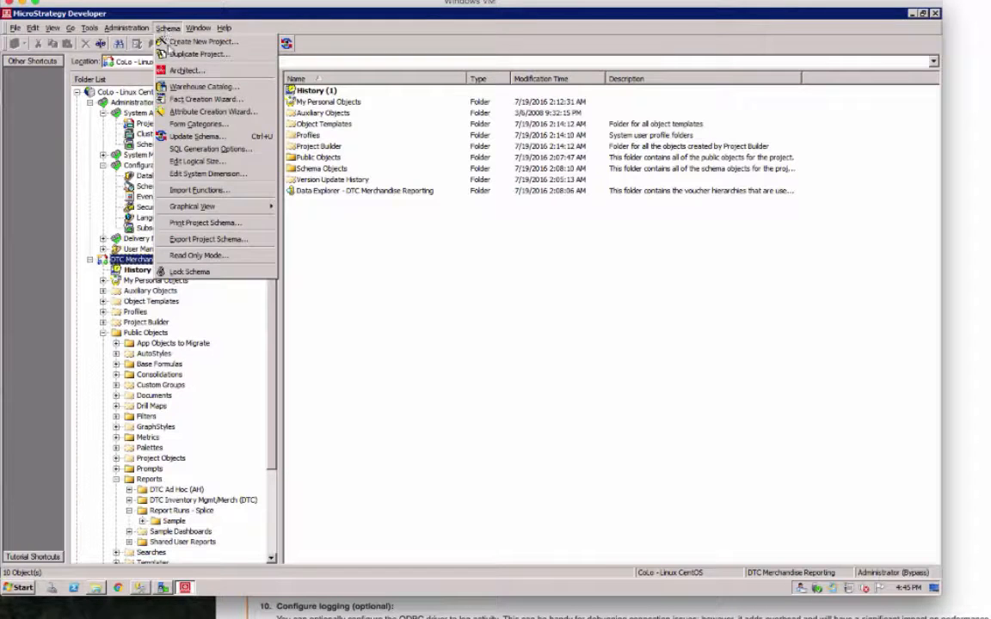
click(178, 90)
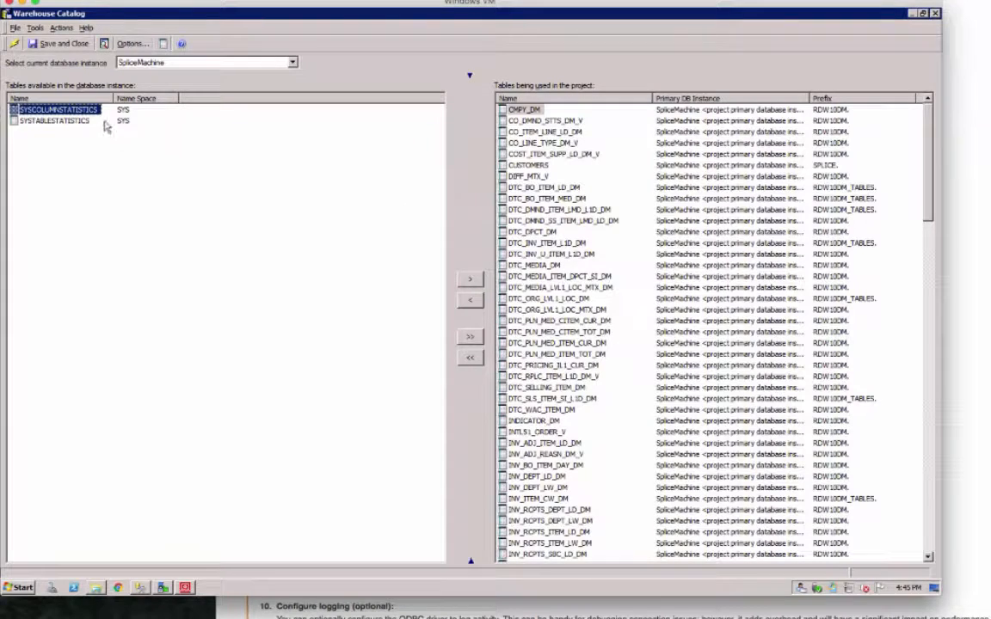
click(129, 43)
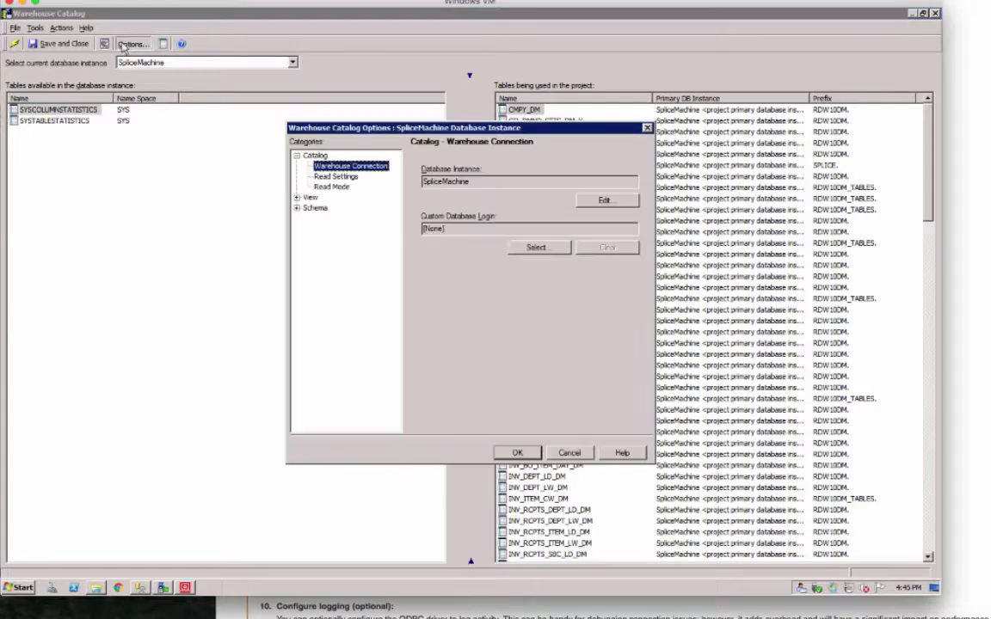
click(338, 177)
click(613, 212)
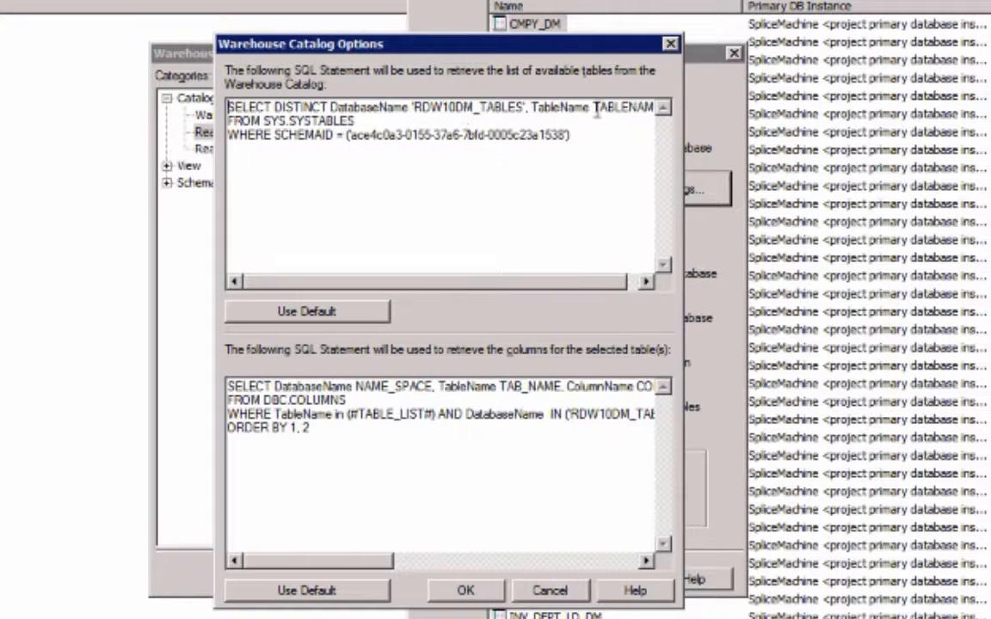
- Examine the table-list and column-list catalog SQL statements, then cancel the settings
mouse_move(425, 285)
mouse_down()
mouse_move(531, 285)
mouse_move(425, 285)
mouse_up()
drag(360, 121, 262, 121)
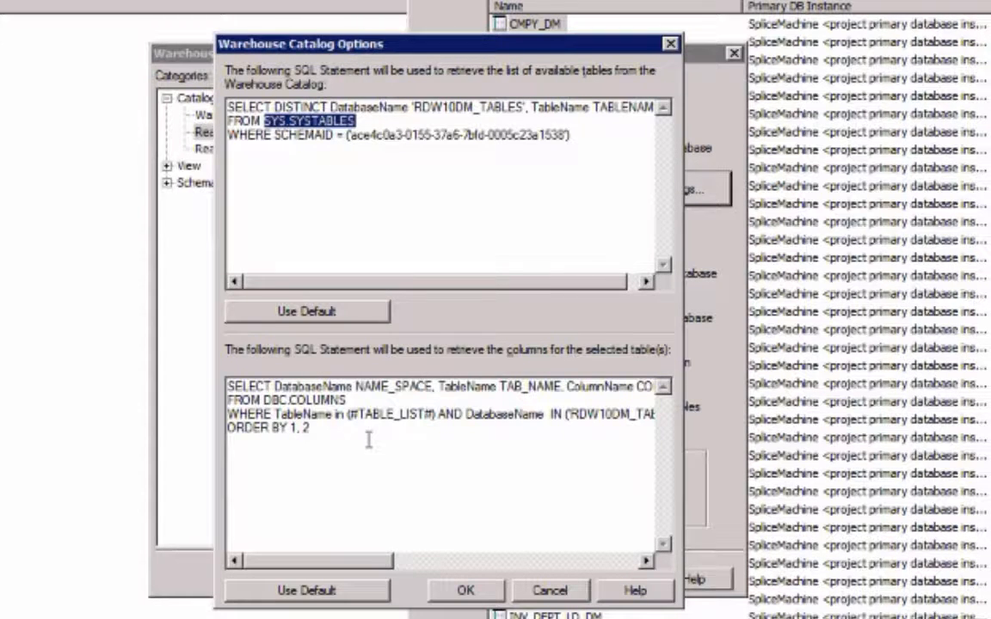
drag(331, 428, 200, 383)
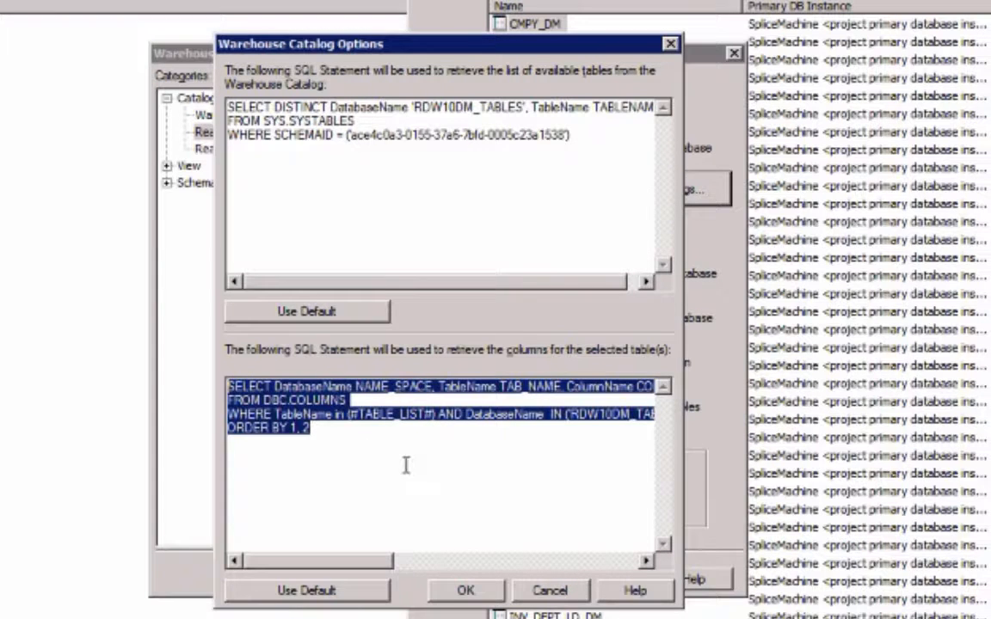
mouse_move(370, 563)
mouse_down()
mouse_move(617, 569)
mouse_move(363, 564)
mouse_up()
click(555, 590)
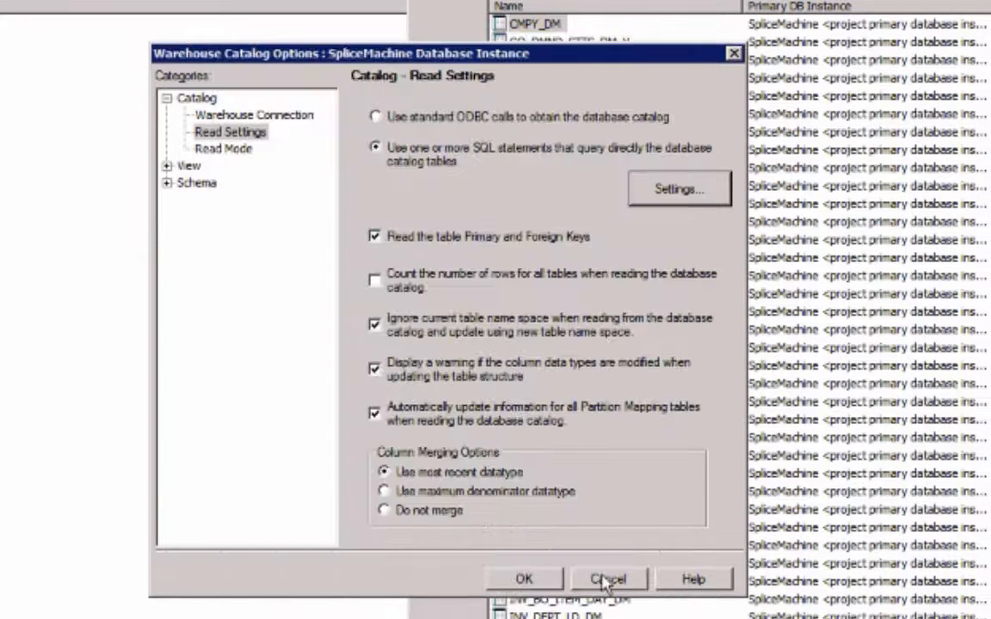
- Review the catalog Read Mode and View Table Prefixes options, then cancel the options dialog
click(222, 149)
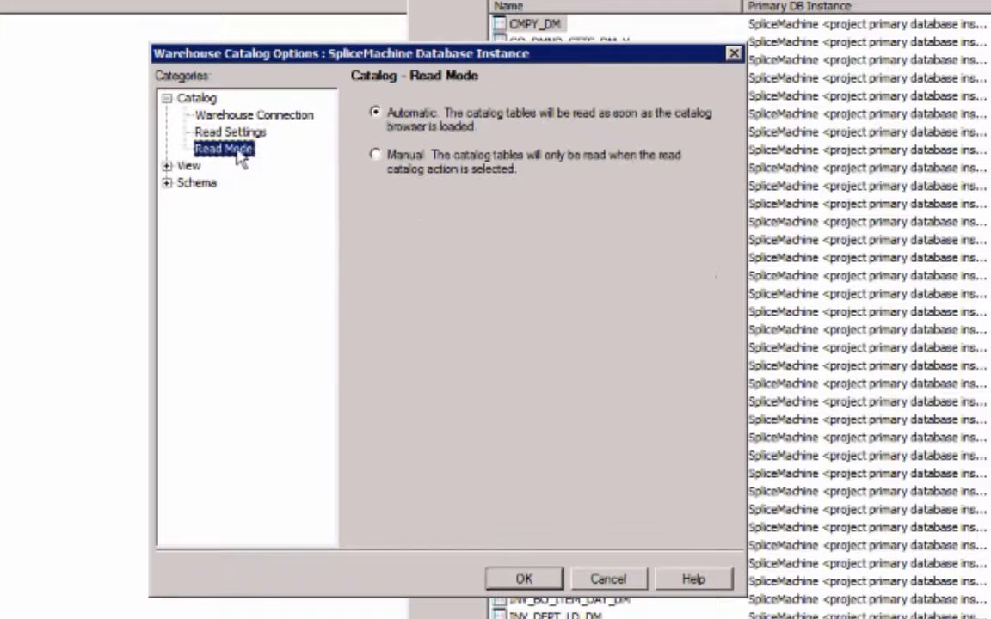
click(167, 166)
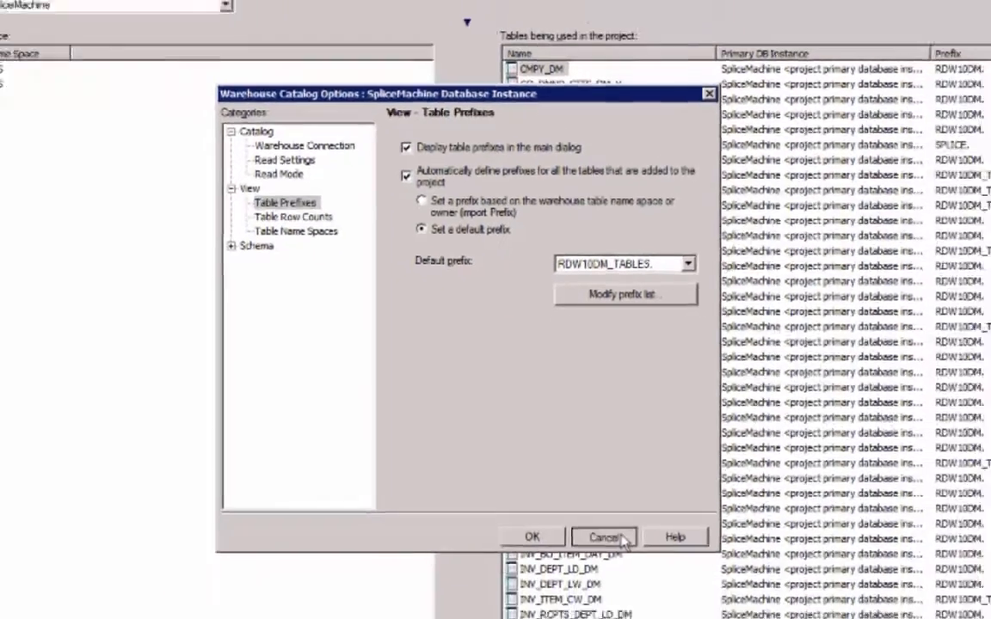
click(635, 581)
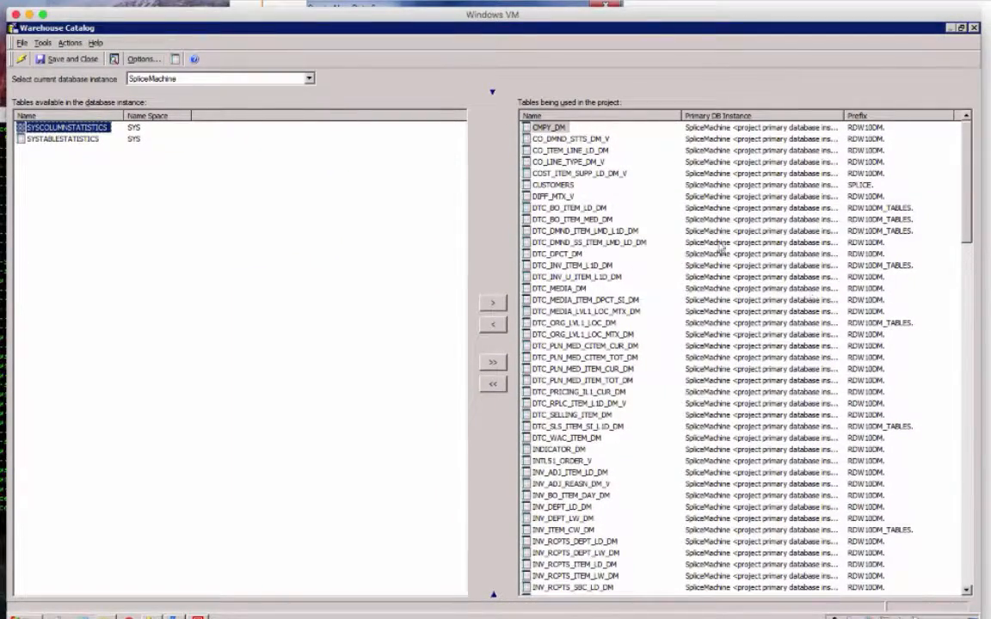
- Show sample data for the CUSTOMERS table, then close the sample values and the Warehouse Catalog
right_click(552, 184)
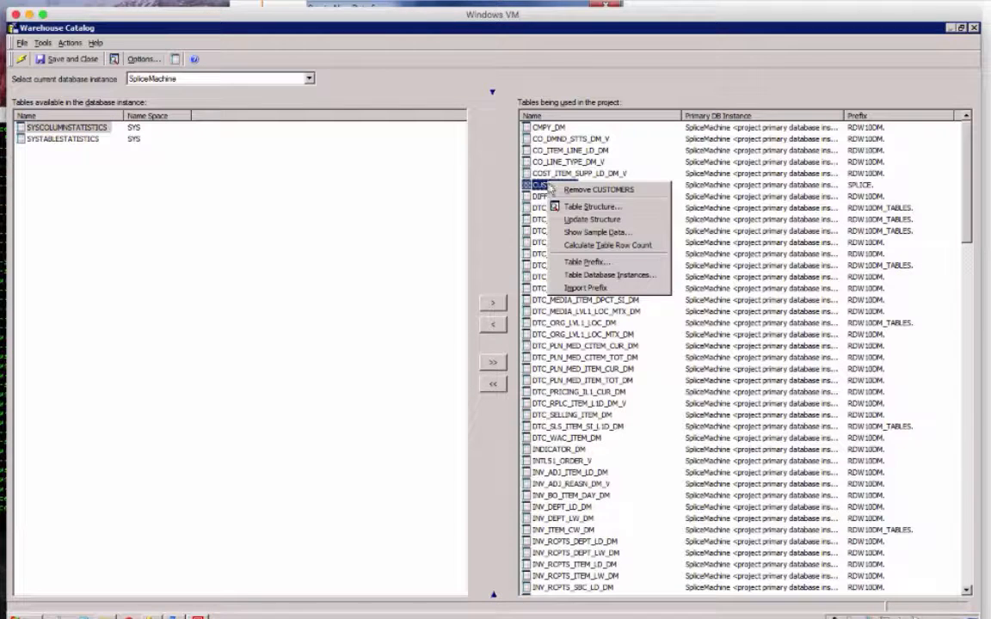
click(573, 234)
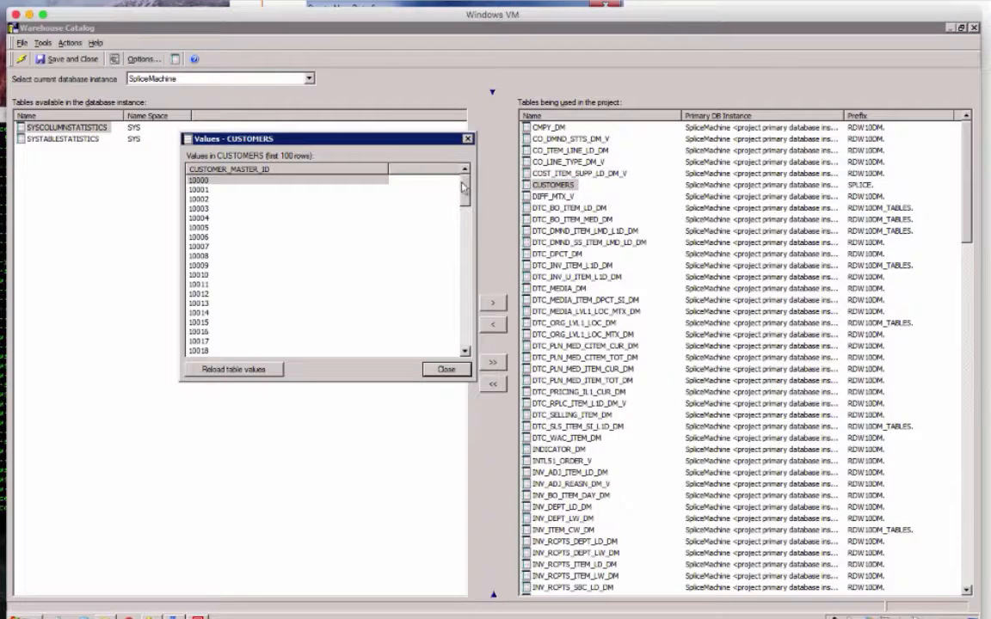
mouse_move(465, 186)
mouse_down()
mouse_move(465, 316)
mouse_move(464, 184)
mouse_up()
click(444, 370)
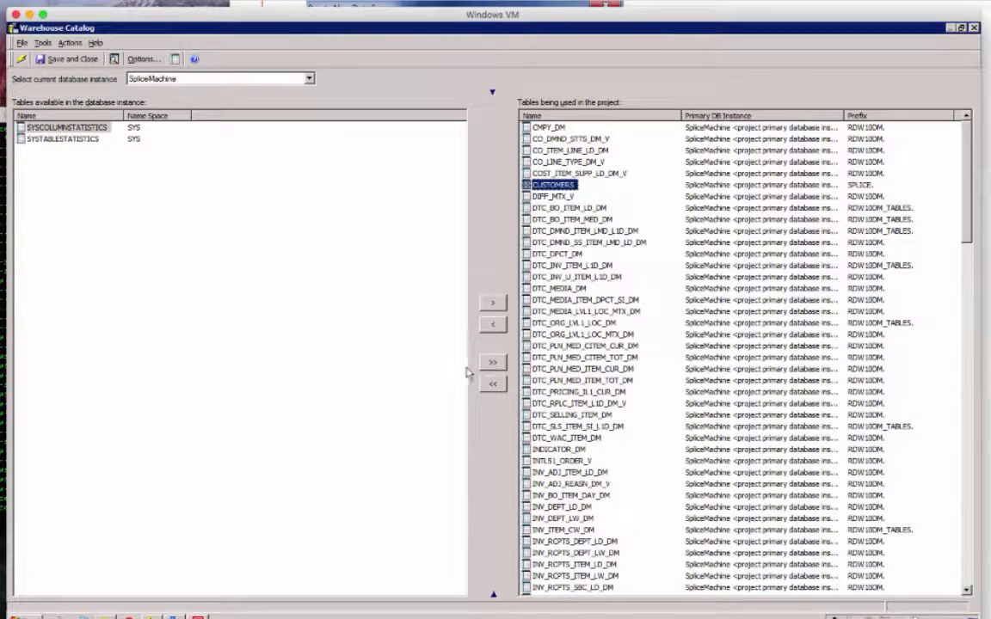
click(973, 29)
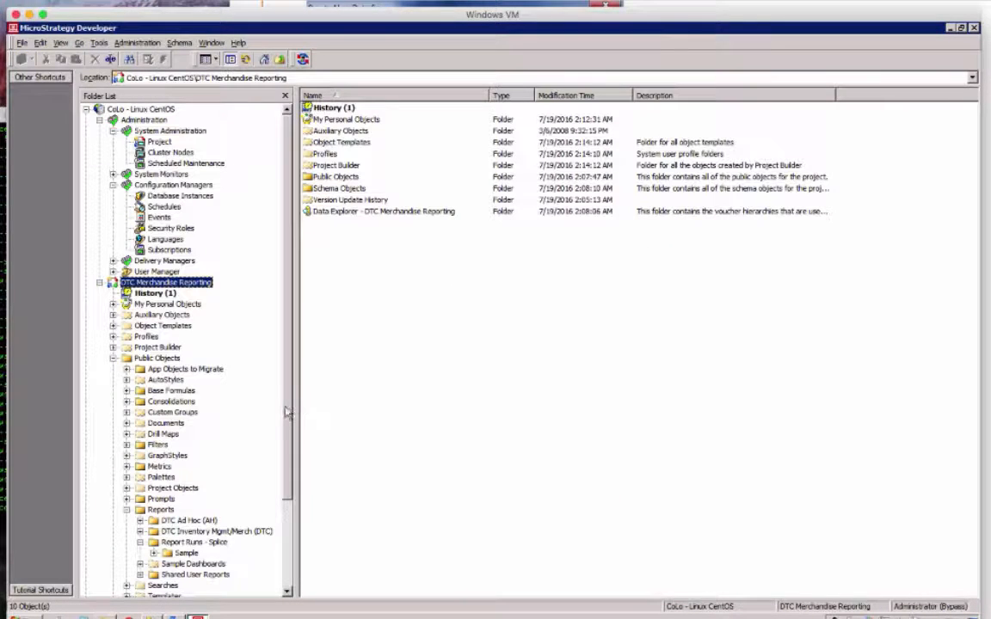
- Run Sample Report from the Report Runs - Splice Sample folder
scroll(258, 387, down, 3)
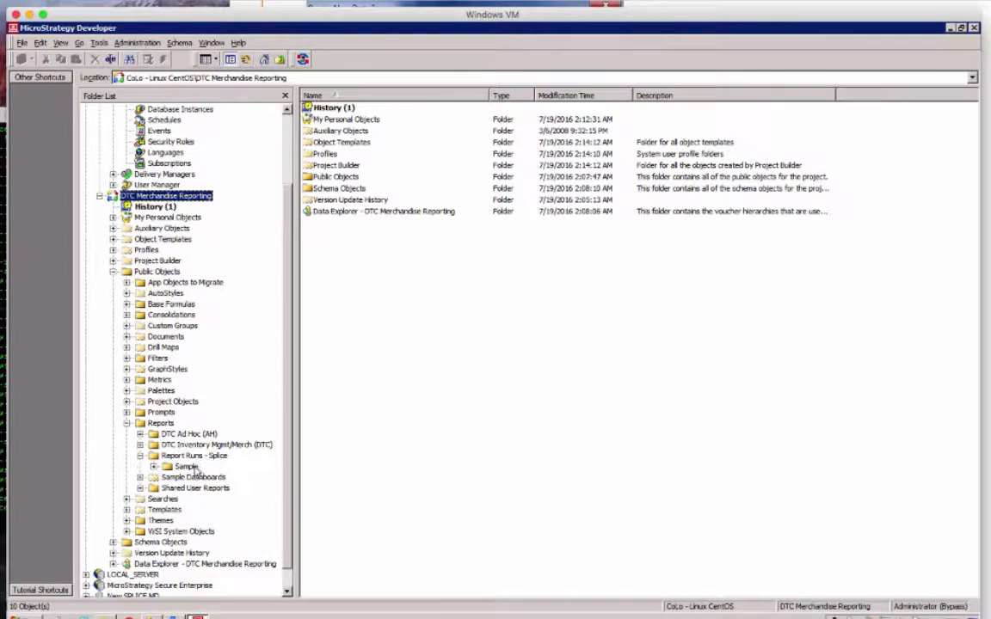
click(188, 466)
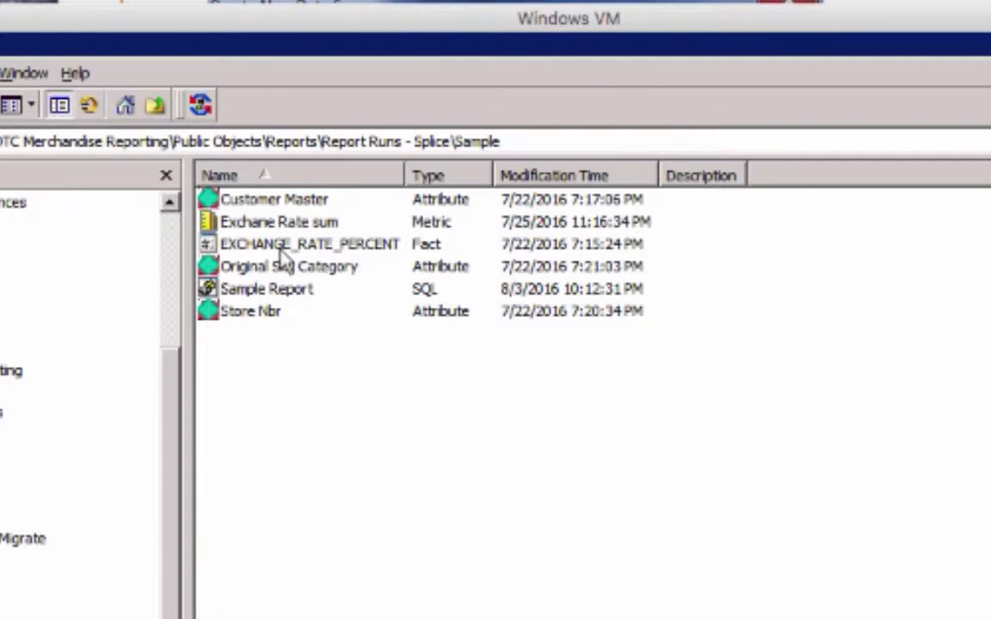
click(263, 293)
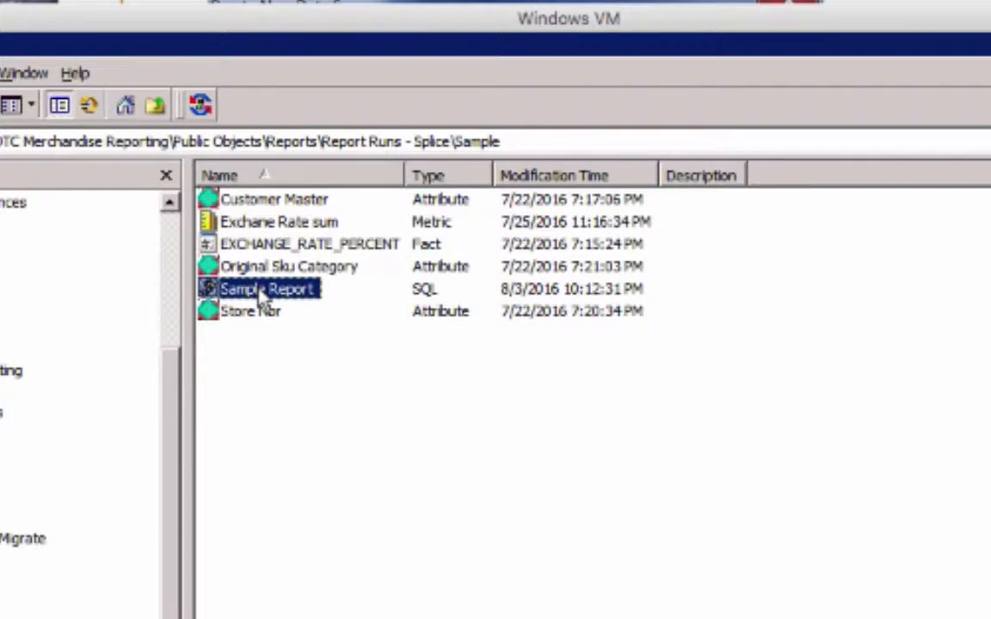
right_click(263, 293)
click(297, 303)
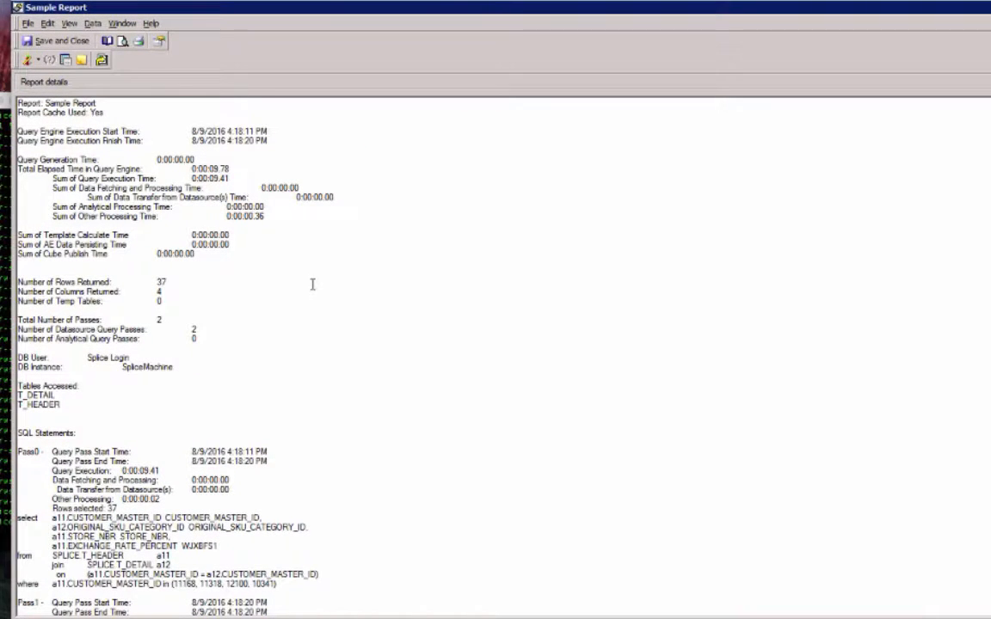
- Examine the report's DB user, DB instance and generated SQL statements in the details view
drag(213, 366, 32, 358)
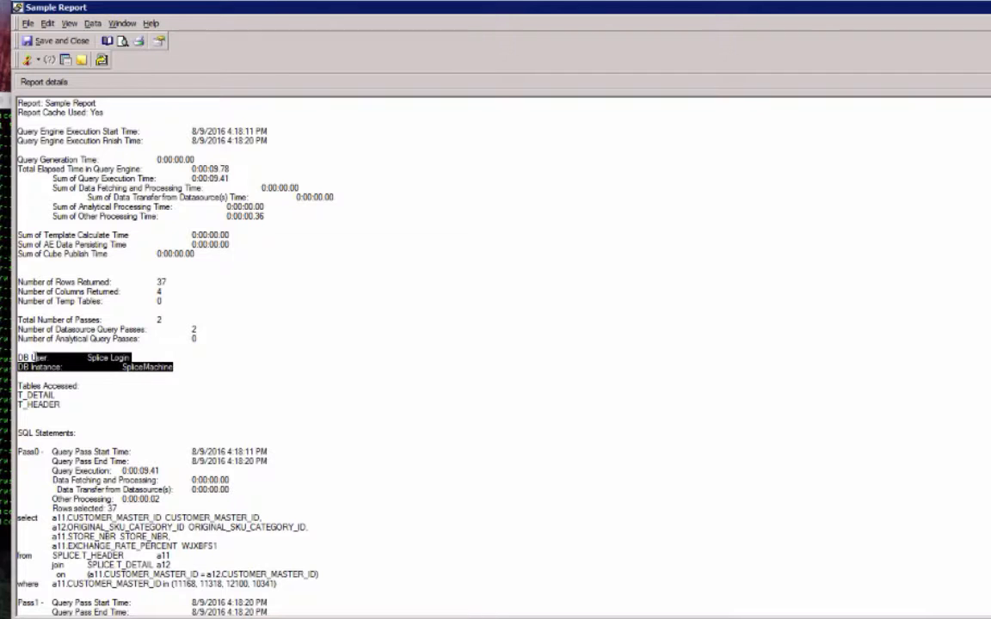
scroll(221, 353, down, 3)
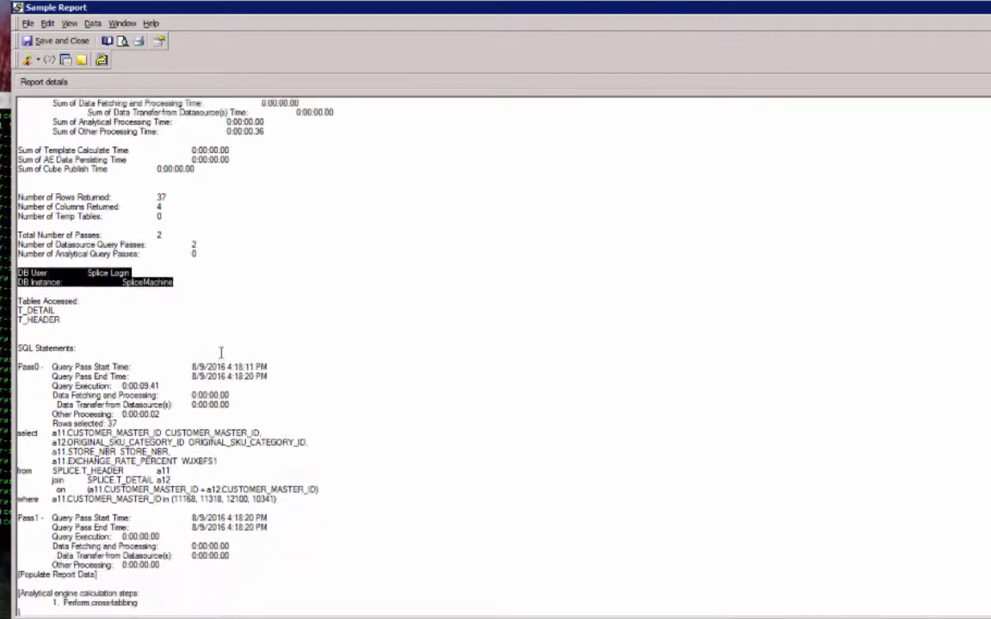
drag(315, 492, 51, 413)
- Switch Sample Report to Grid View and examine the returned rows
click(37, 61)
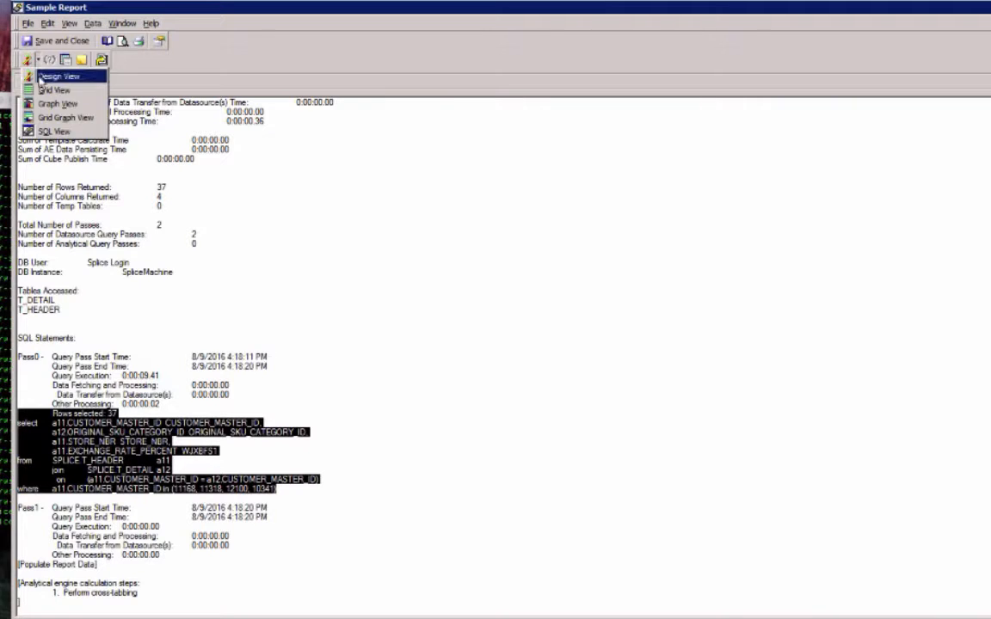
click(38, 88)
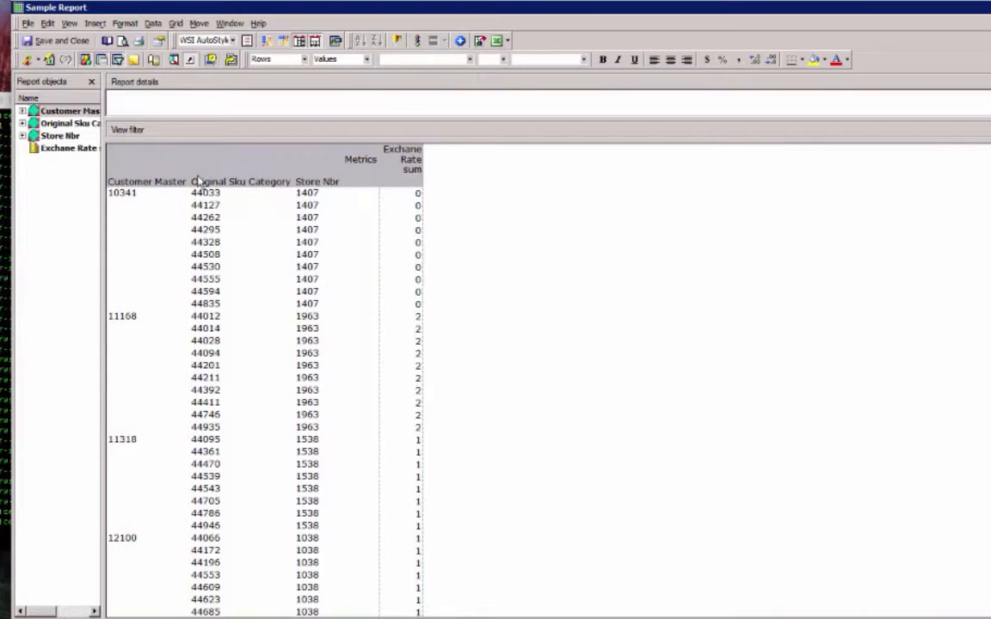
click(206, 220)
click(321, 277)
click(255, 315)
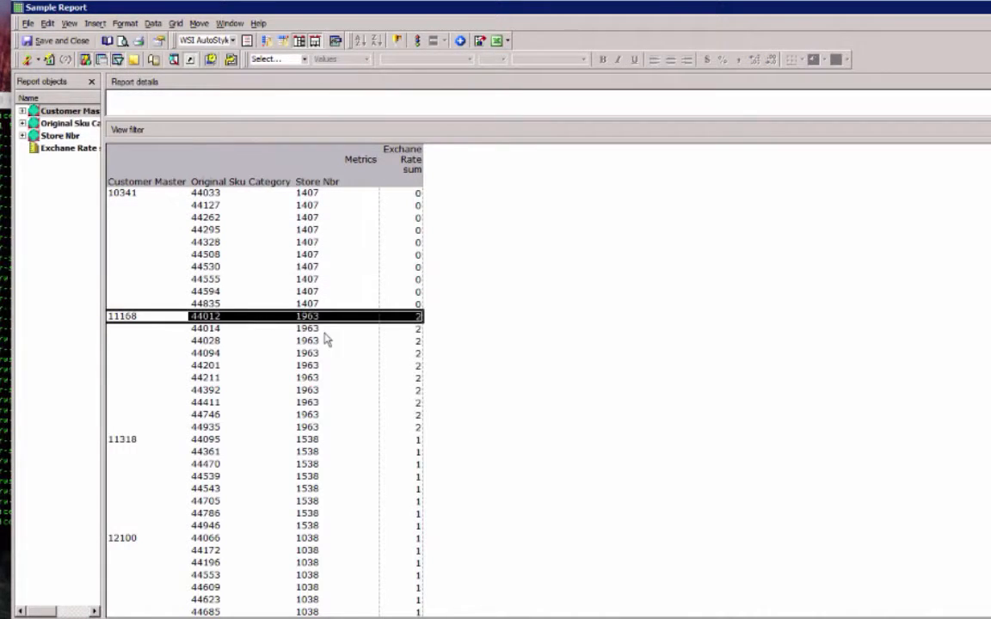